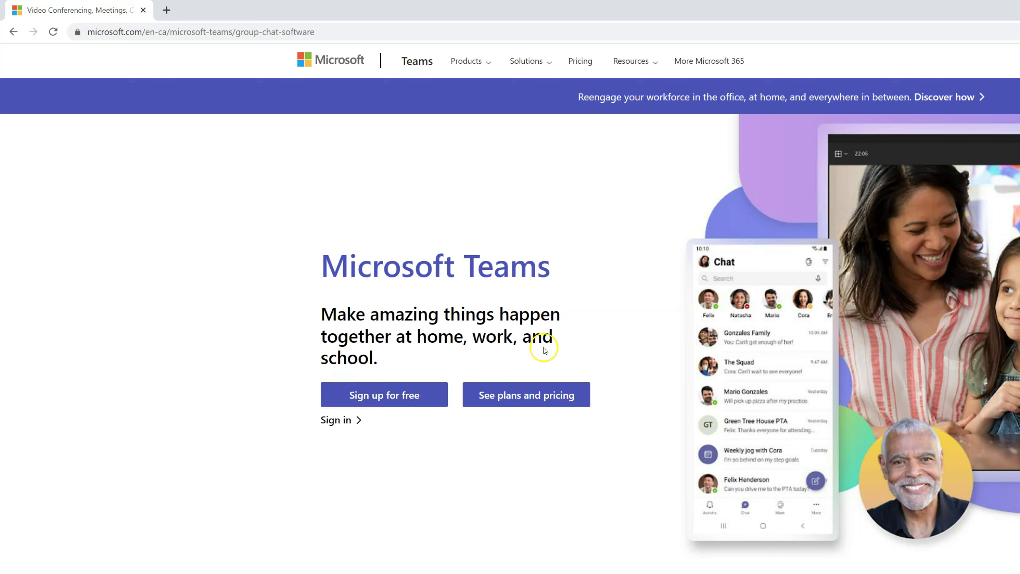
Sign in to Microsoft Teams on the web and open the list of teams
left_click(344, 420)
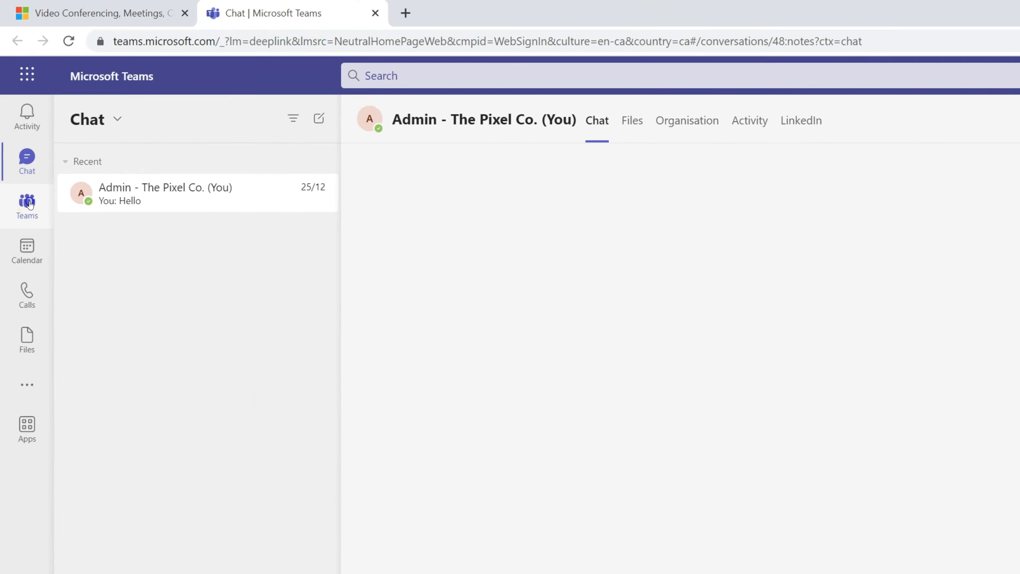
left_click(29, 204)
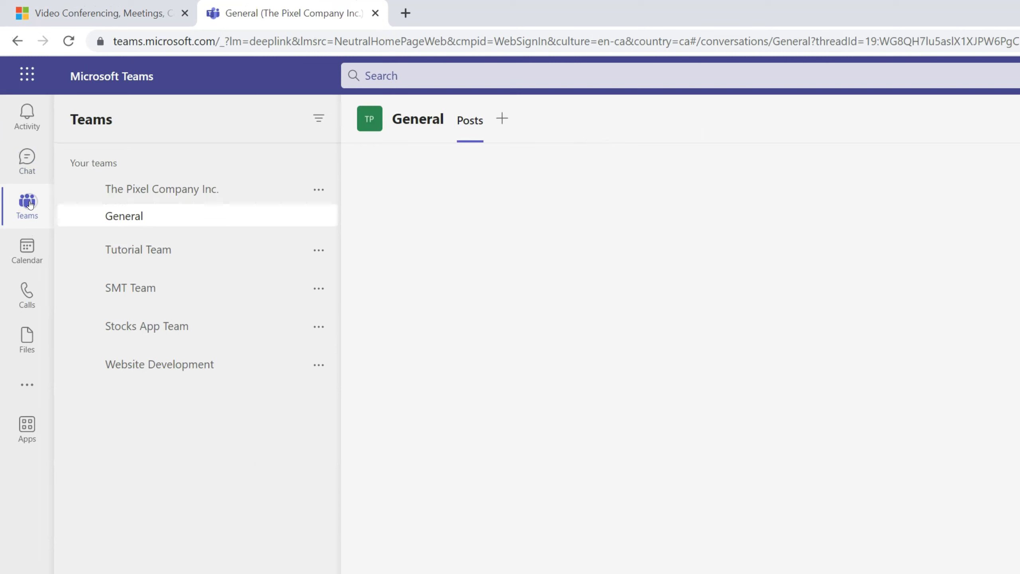
left_click(28, 442)
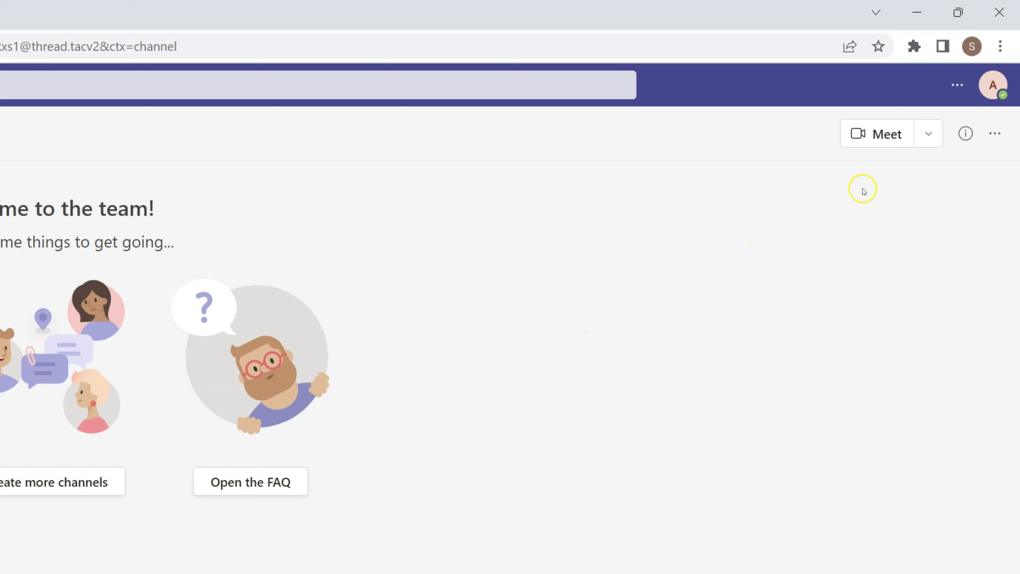
Look up the options for downloading the desktop and mobile versions of Teams
left_click(997, 136)
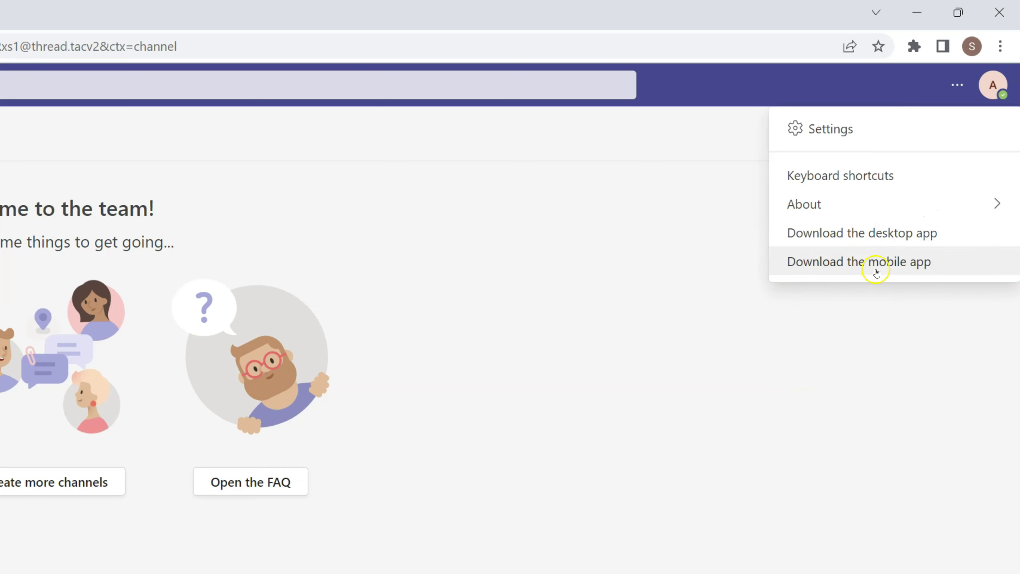
left_click(599, 265)
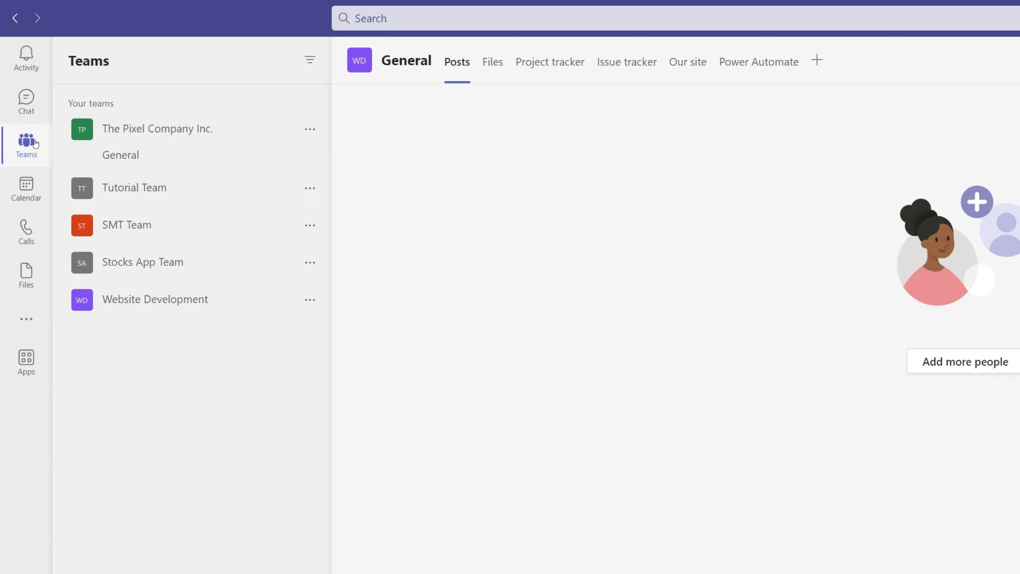
Start creating a new team from the Teams section
left_click(31, 148)
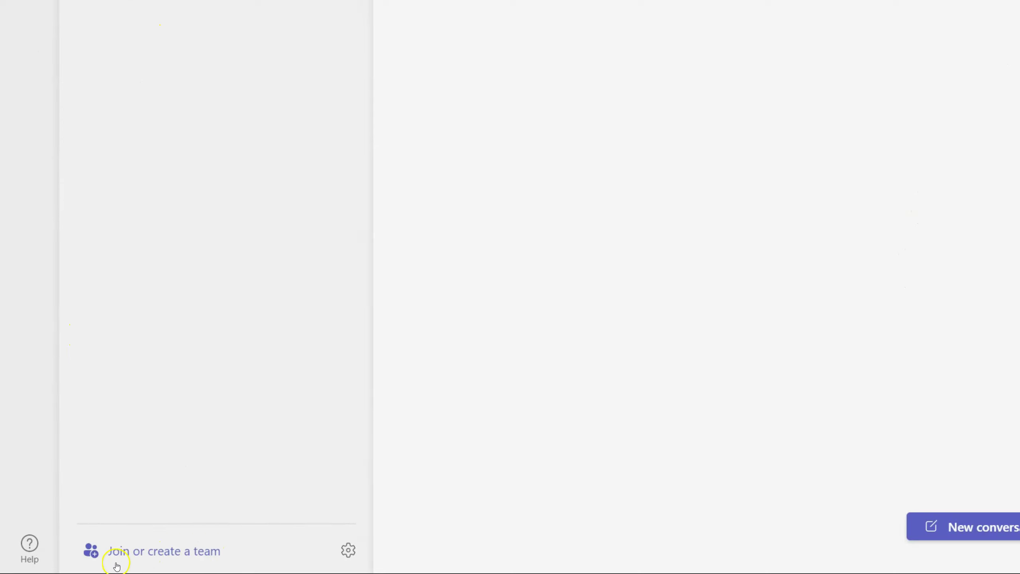
left_click(164, 549)
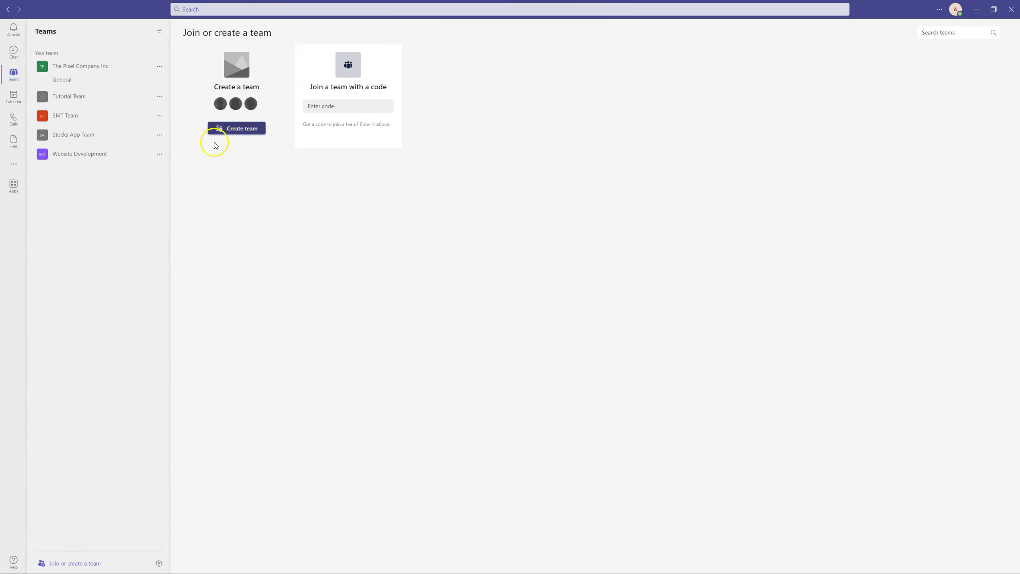
left_click(232, 129)
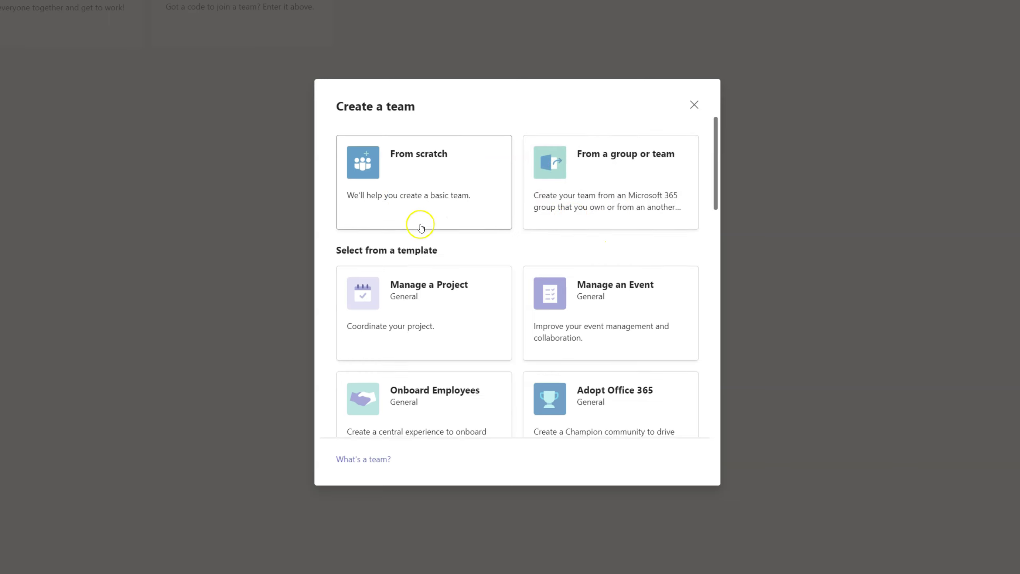
Browse the team templates, pick Onboard Employees and continue with its channels and apps
scroll(420, 225, "down", 2)
scroll(421, 217, "up", 2)
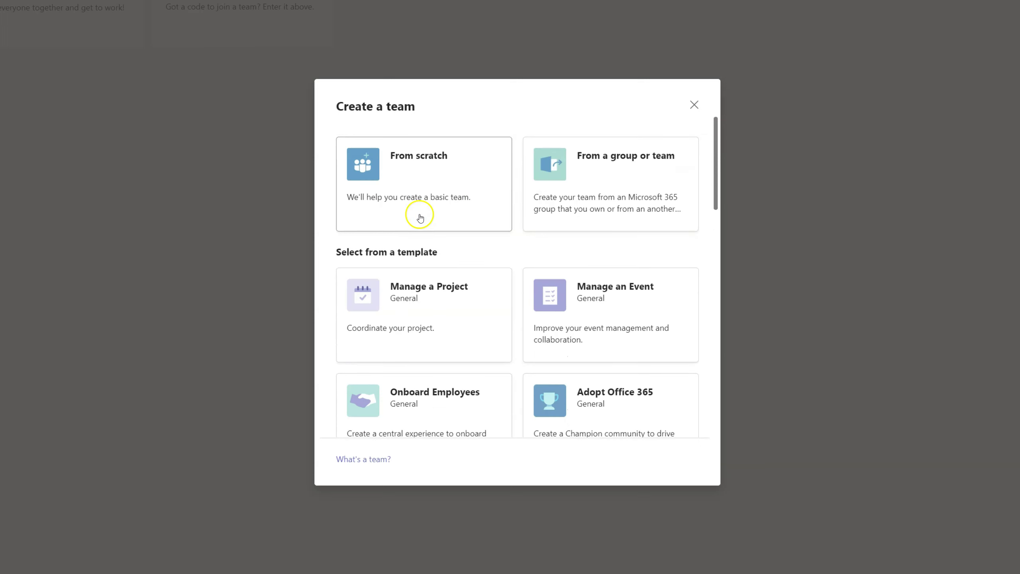
scroll(474, 254, "down", 2)
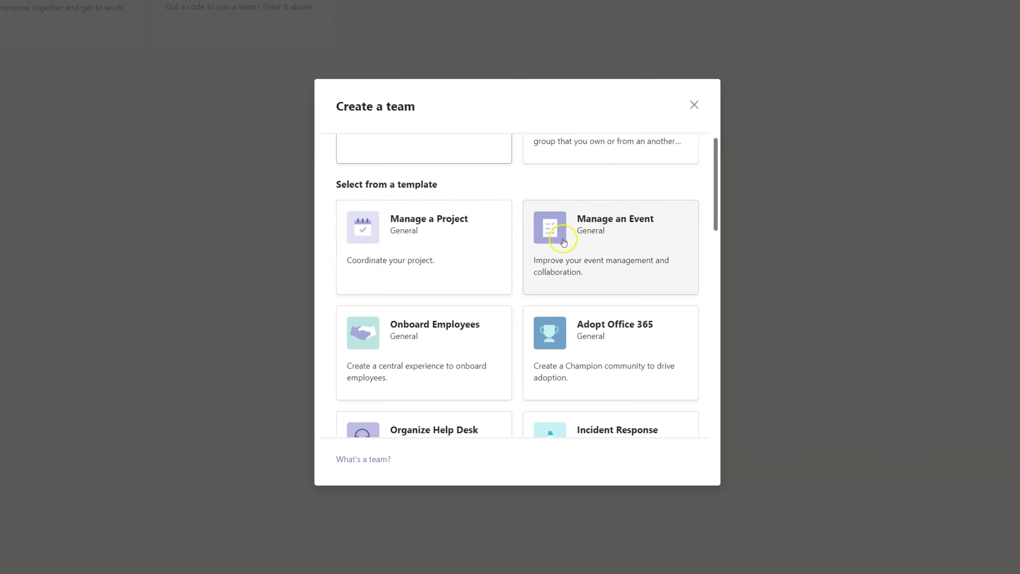
left_click(423, 328)
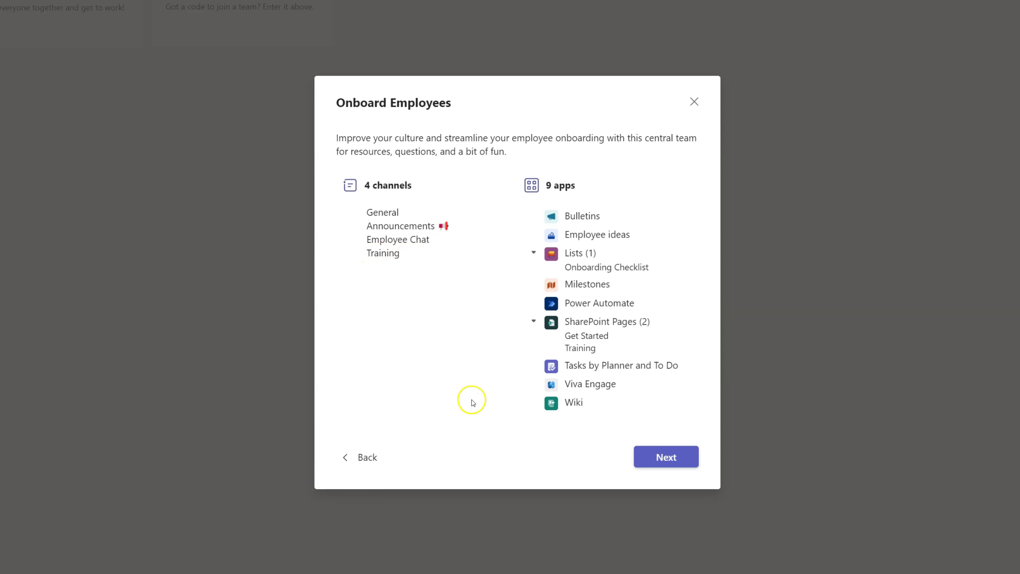
left_click(674, 456)
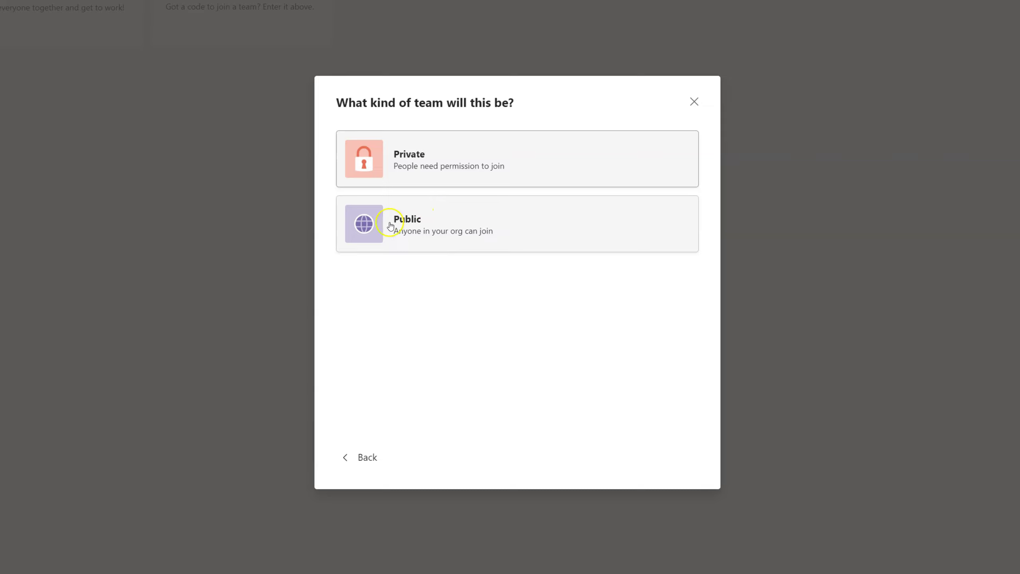
Make the new team public and name it "Training for New hires"
left_click(407, 224)
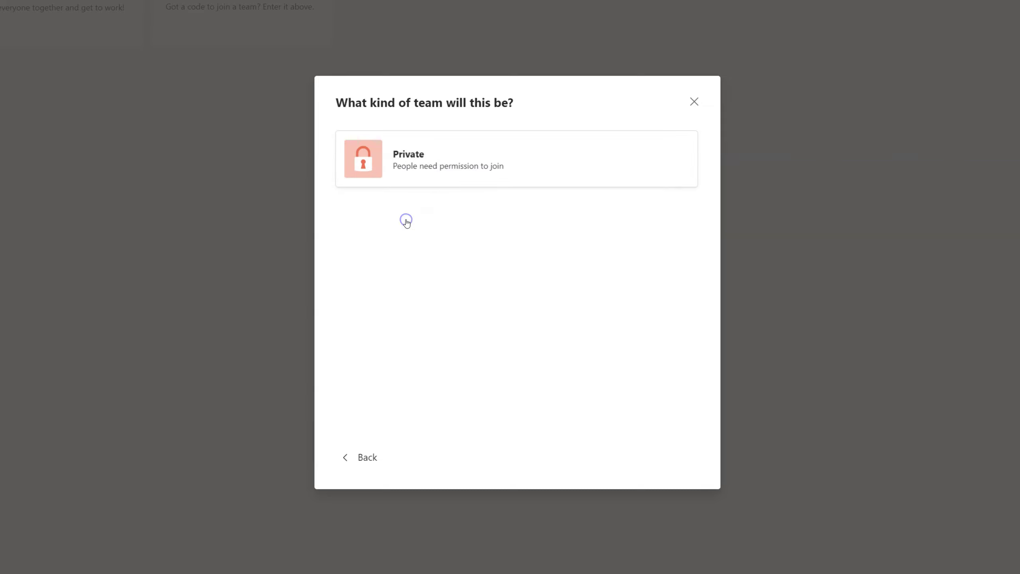
left_click(405, 167)
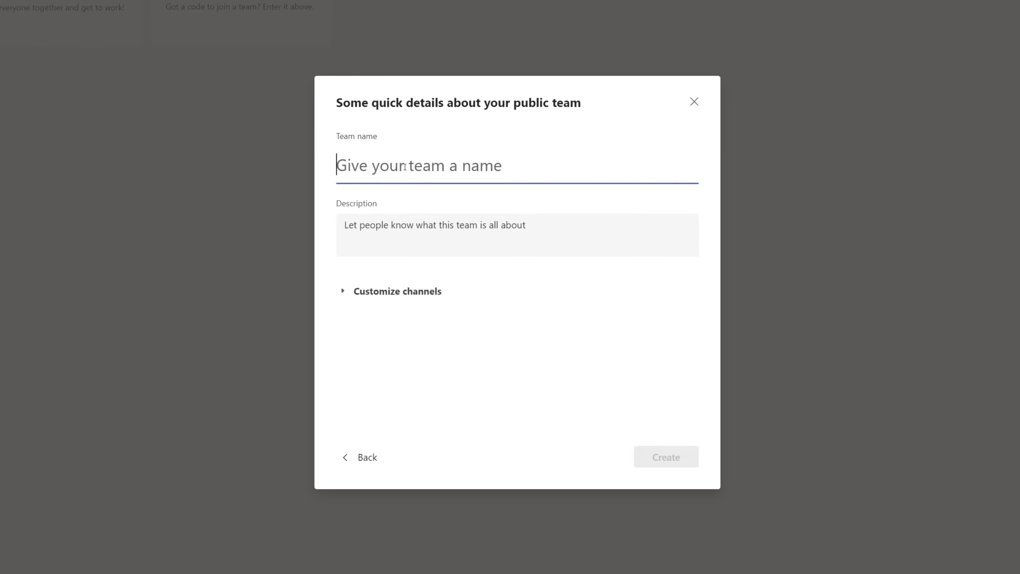
type("Training for New hires")
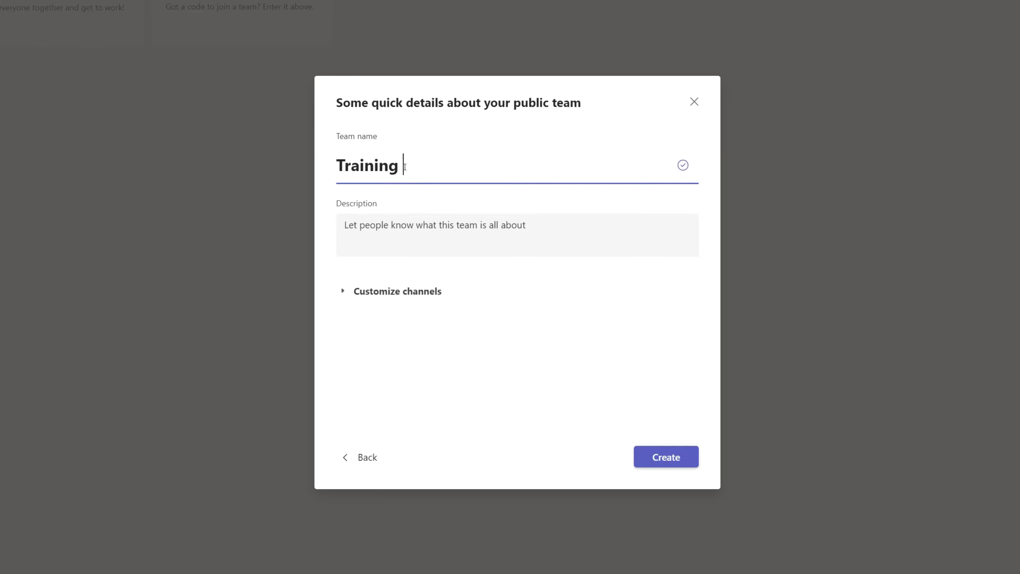
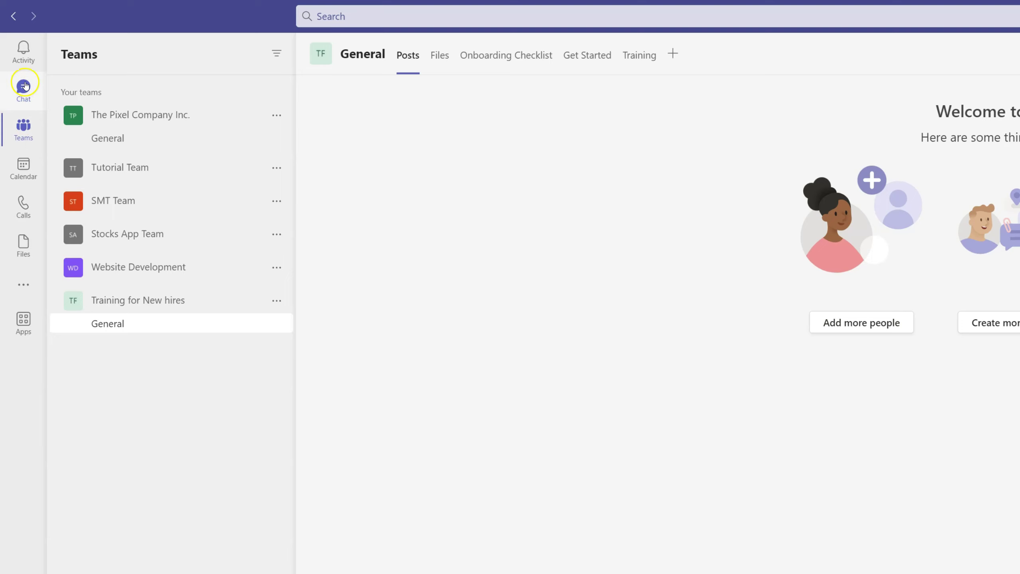
View the activity feed, switching the unread-only filter on and off again
left_click(19, 56)
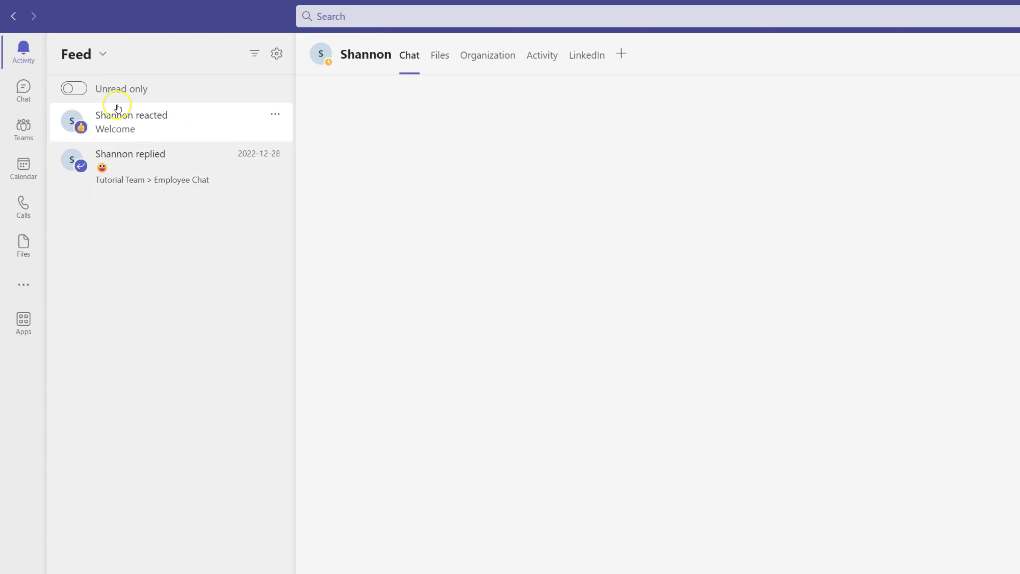
left_click(73, 92)
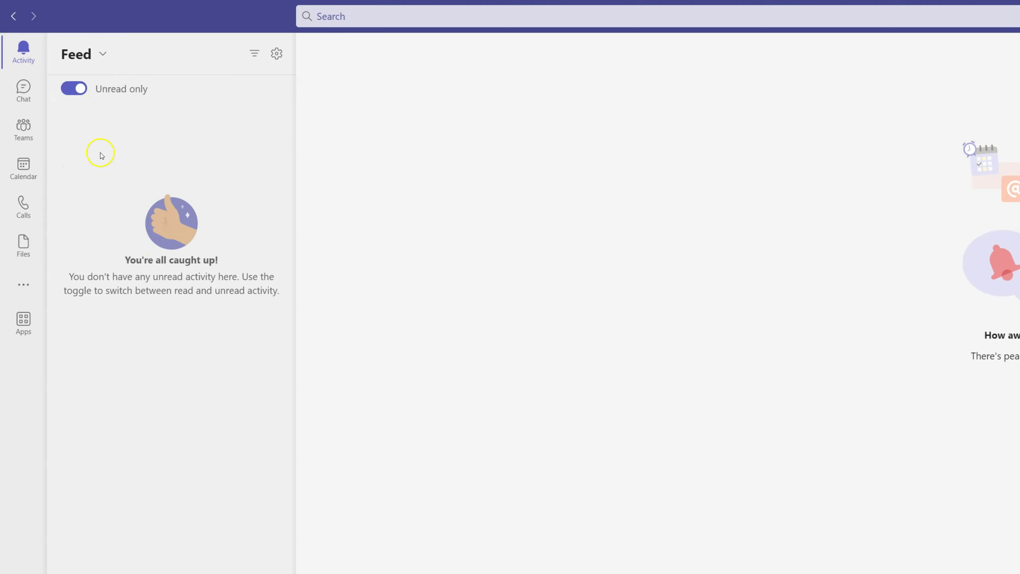
left_click(79, 91)
Search for the data analyst colleague by name from the chat section and open a chat with them
left_click(23, 87)
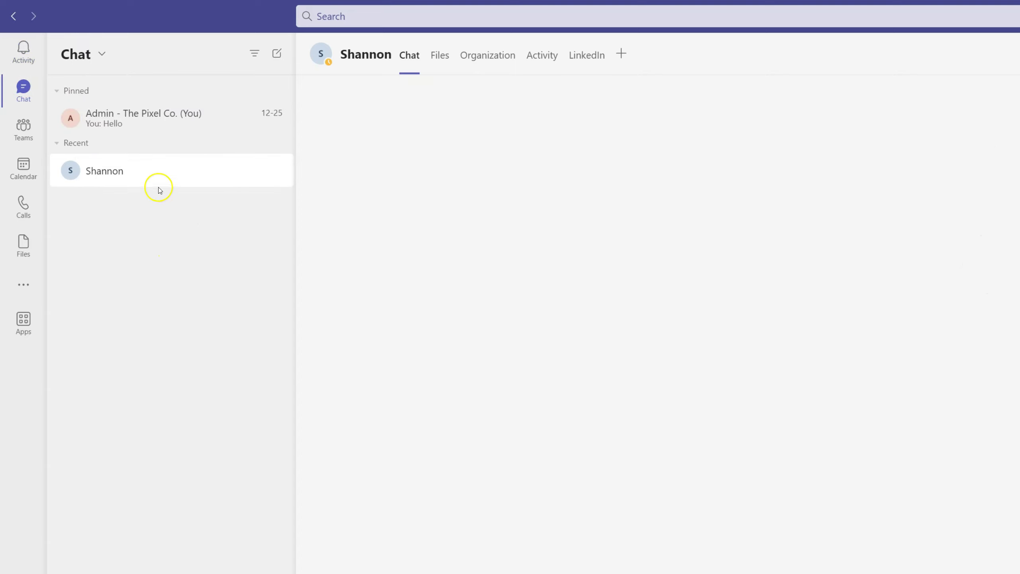
left_click(378, 18)
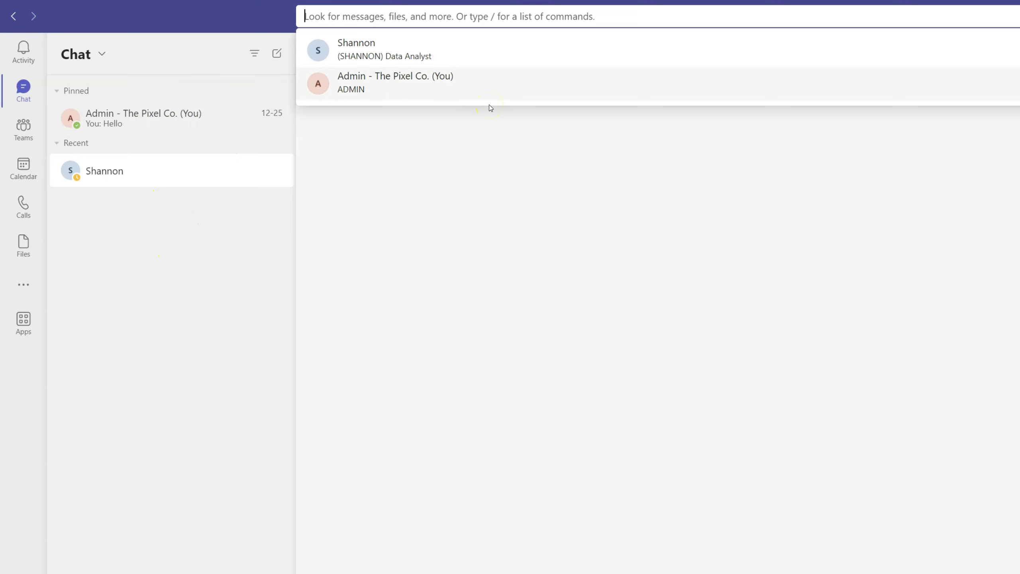
type("shan")
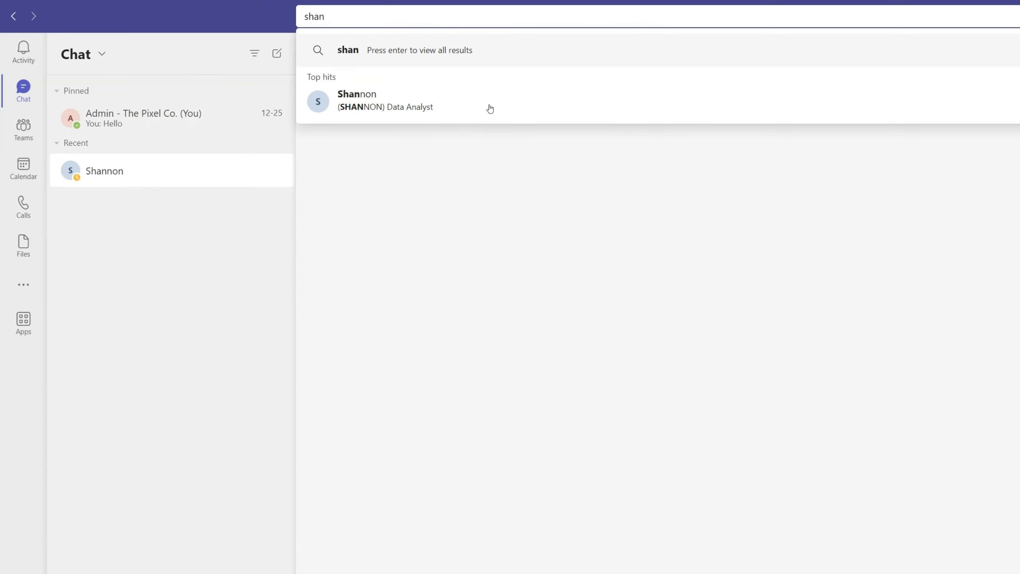
left_click(410, 100)
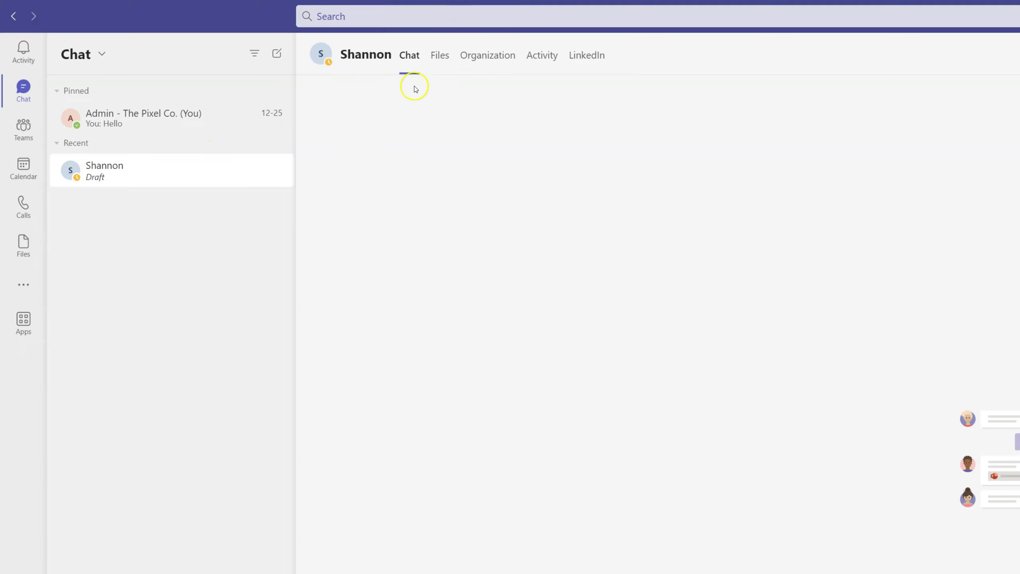
Send the colleague a message greeting them by first name with "welcome to the Team"
left_click(470, 523)
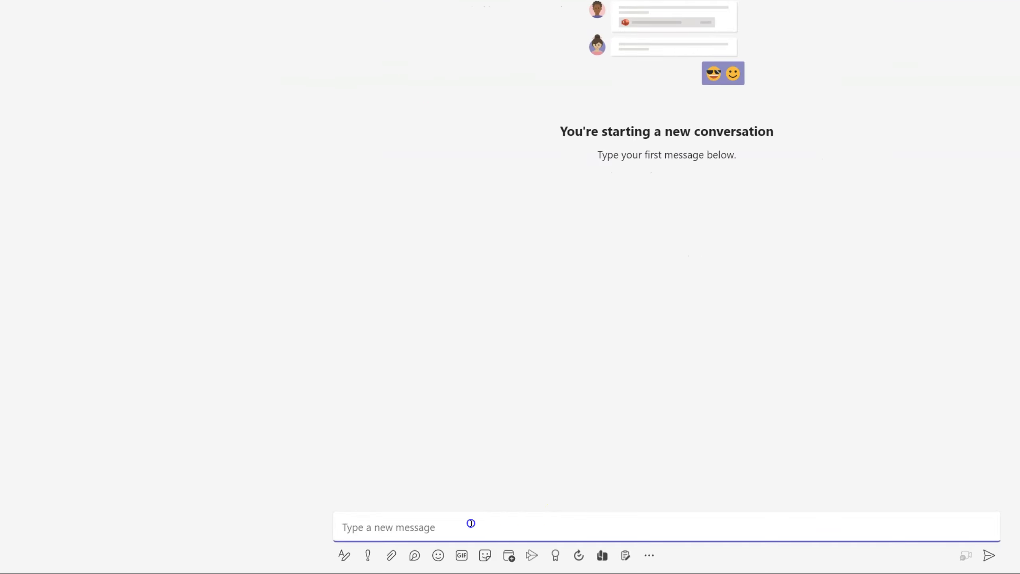
type("Hi Shannon, welcome to the Team")
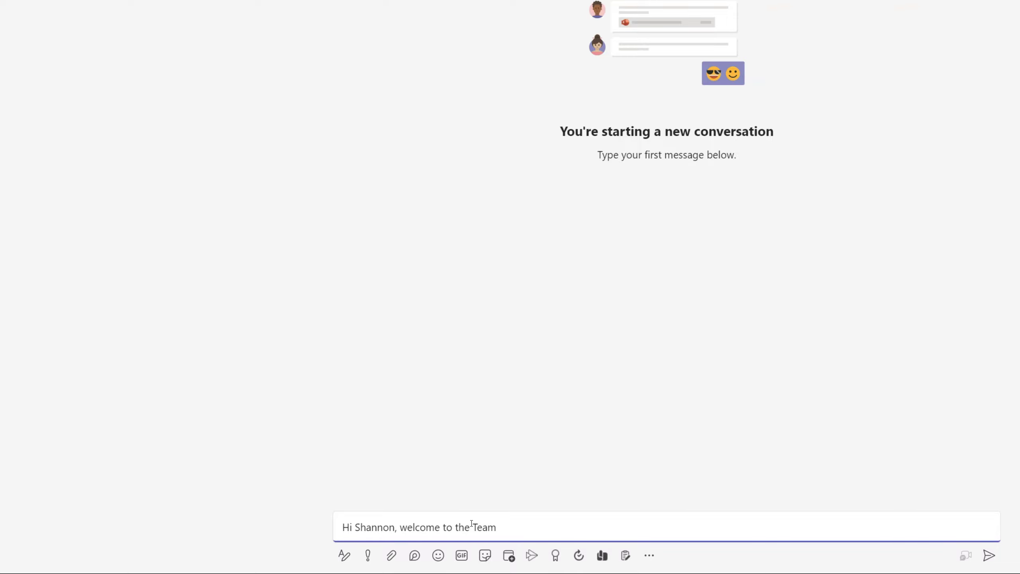
key("Return")
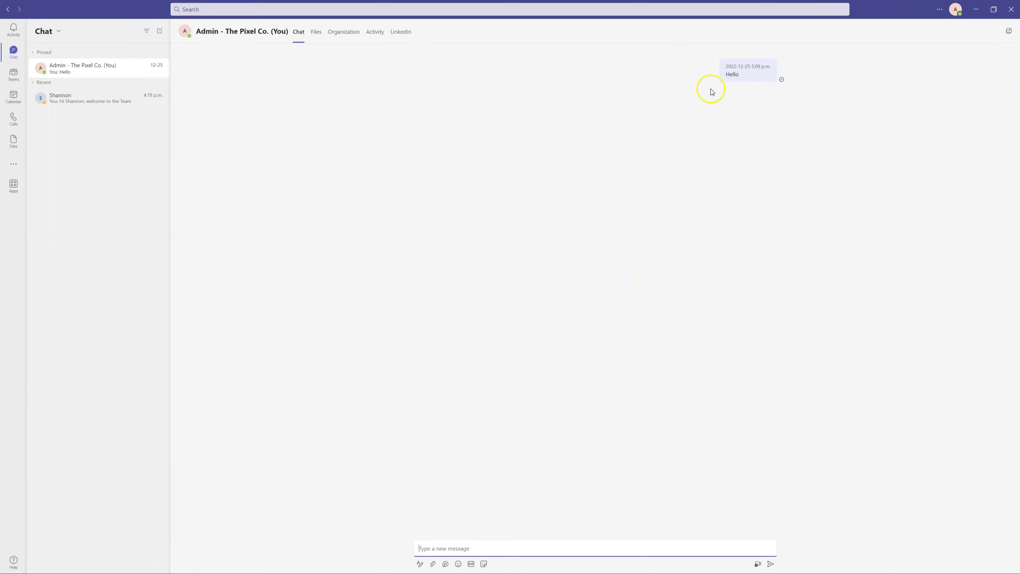
Reopen the chat with the colleague, pop it out into its own window and move that window aside
left_click(67, 98)
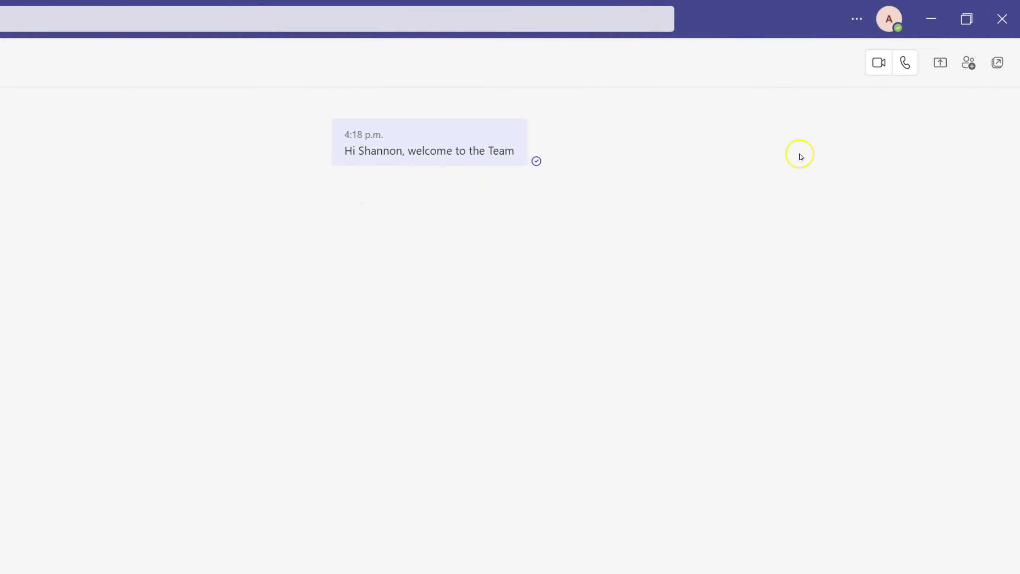
left_click(903, 63)
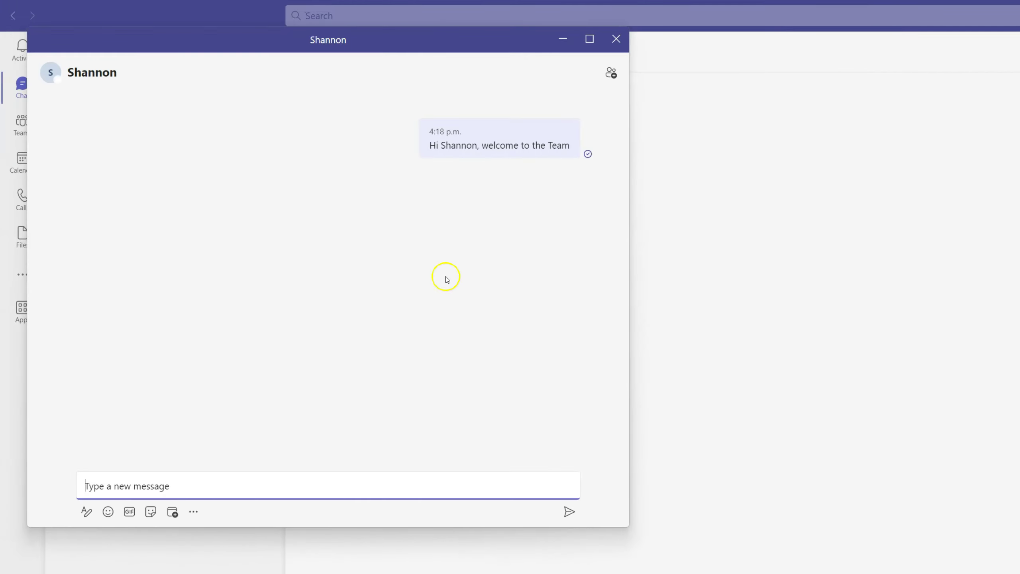
left_click_drag(160, 44, 1019, 300)
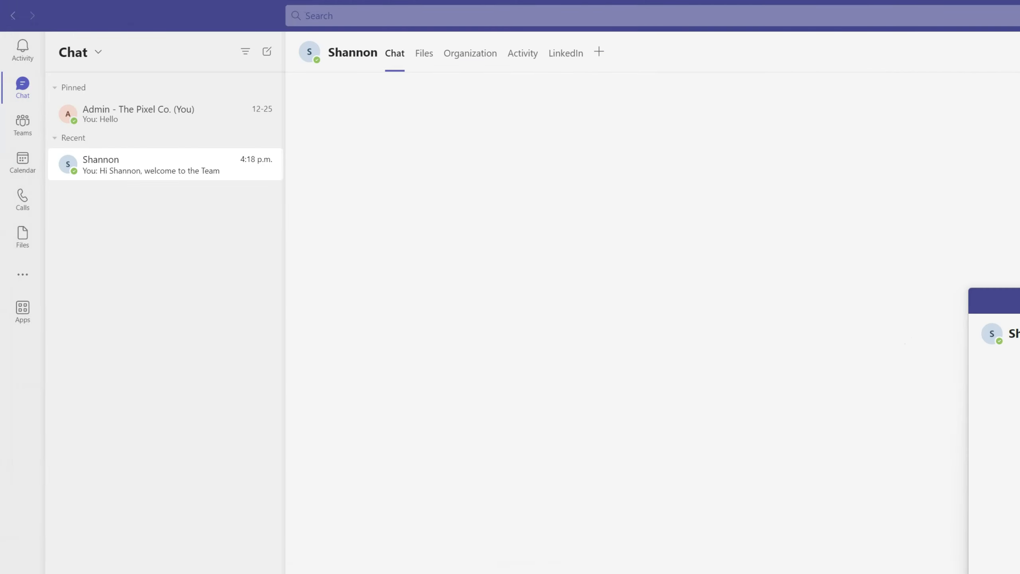
Go back to the teams list and open the management page of the Training for New hires team
left_click(23, 123)
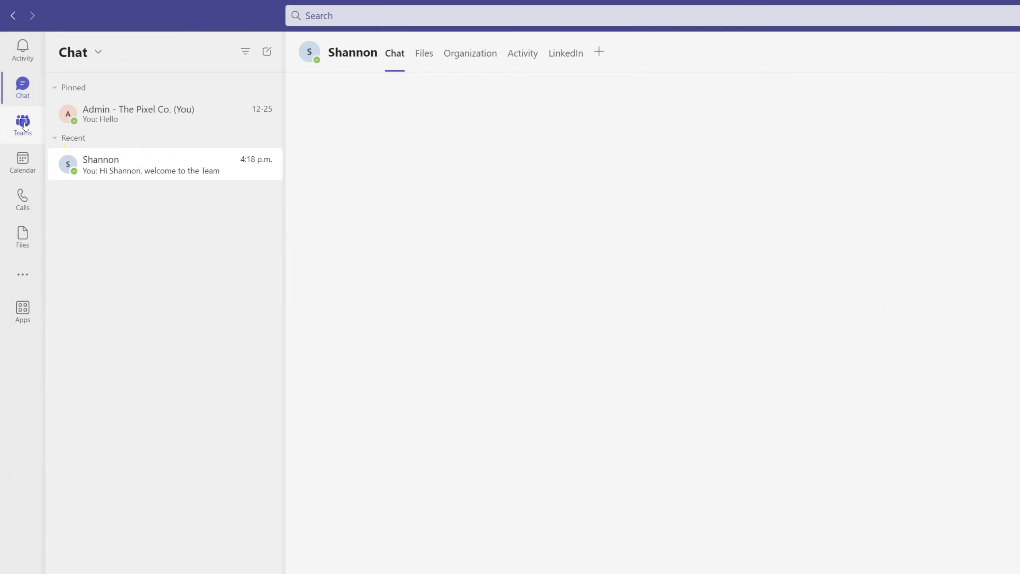
left_click(23, 86)
left_click(24, 121)
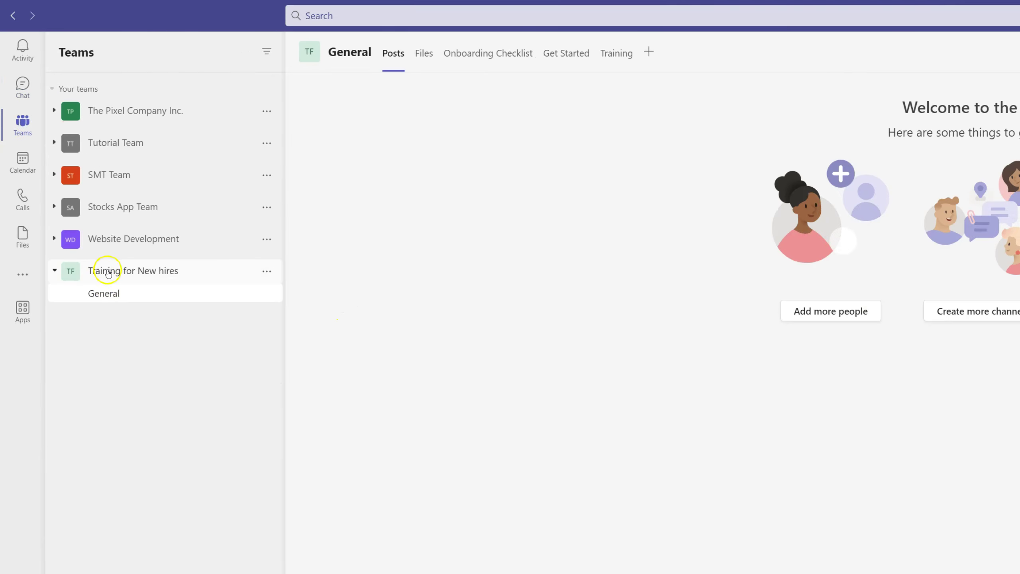
left_click(143, 268)
left_click(143, 269)
left_click(266, 273)
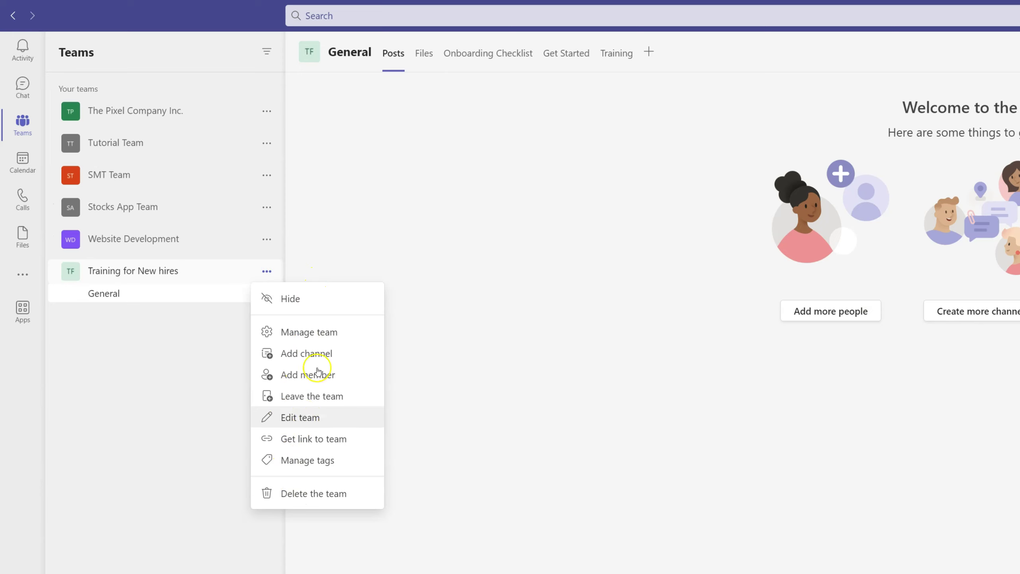
left_click(305, 332)
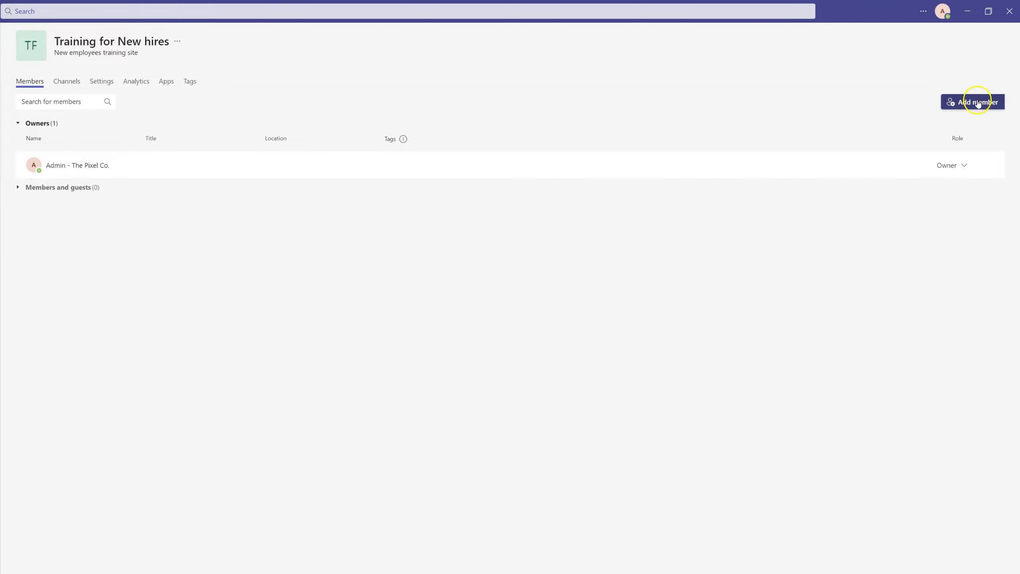
Add the data analyst and the WordPress developer as members of the Training for New hires team
left_click(951, 103)
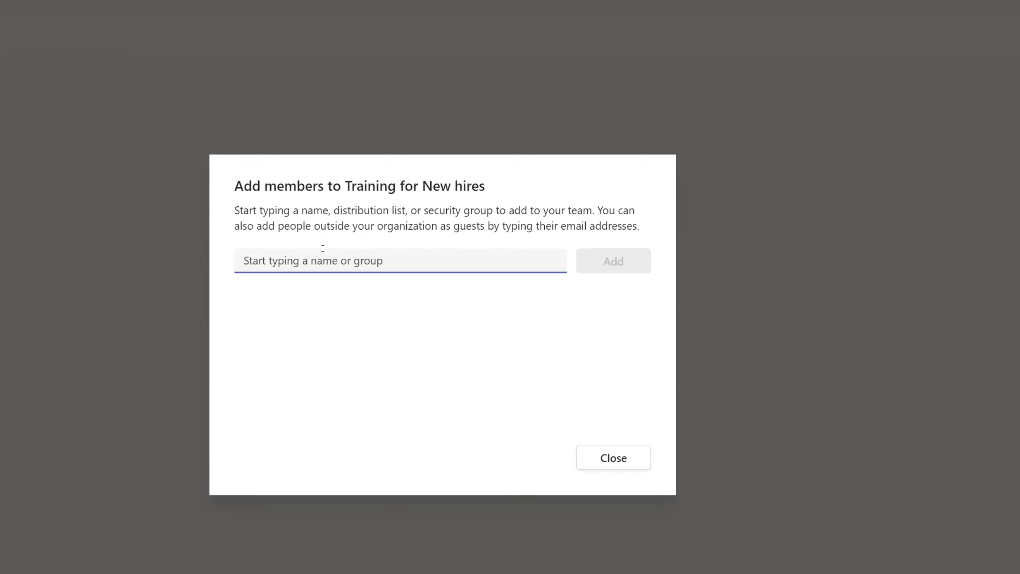
type("shann")
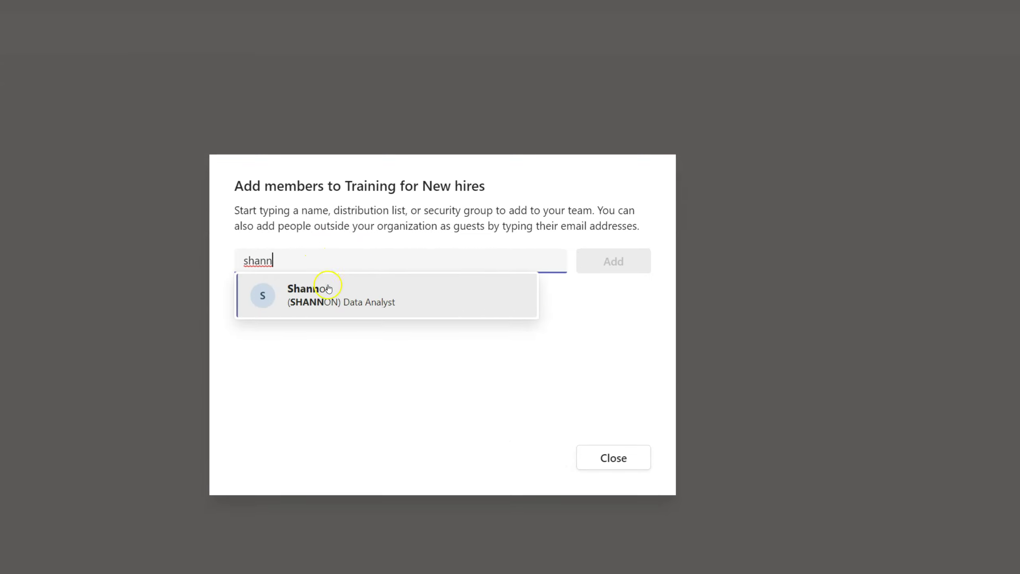
left_click(329, 288)
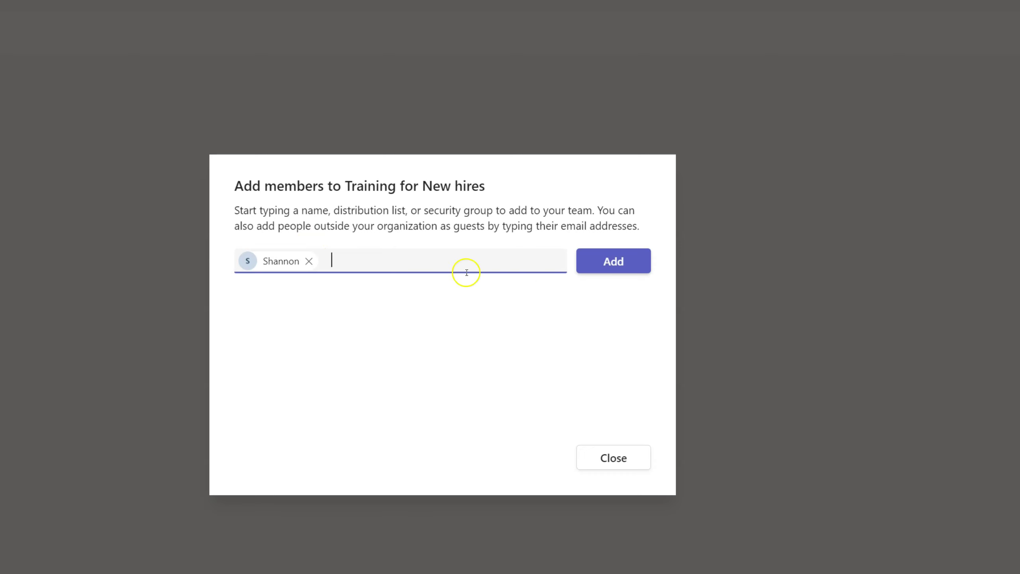
type("div")
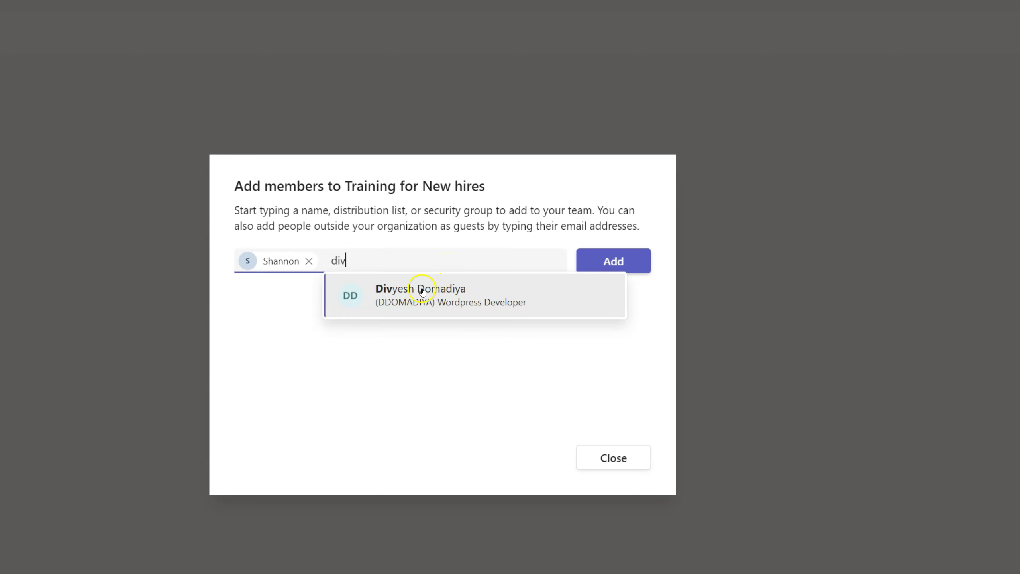
left_click(395, 293)
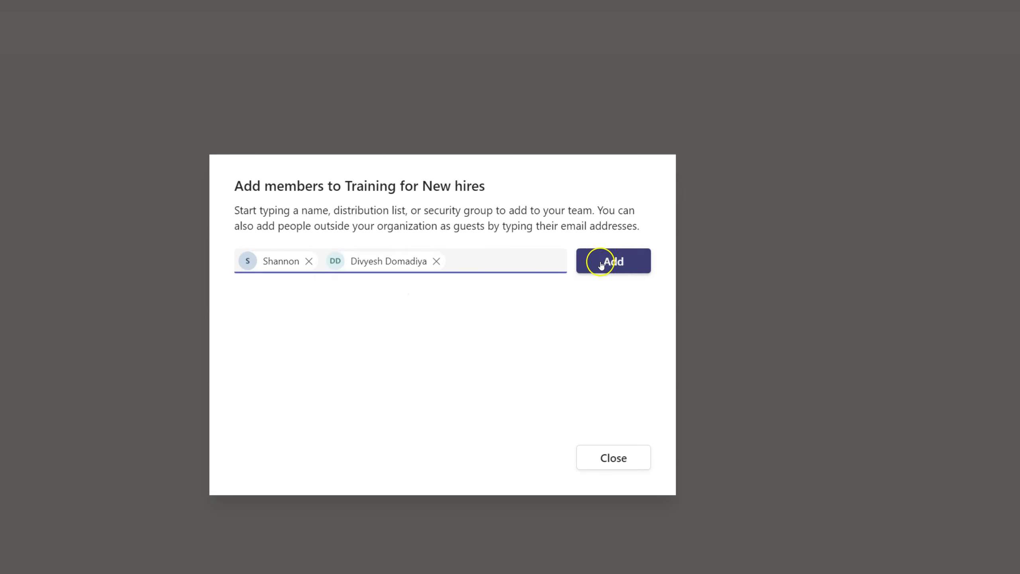
left_click(623, 264)
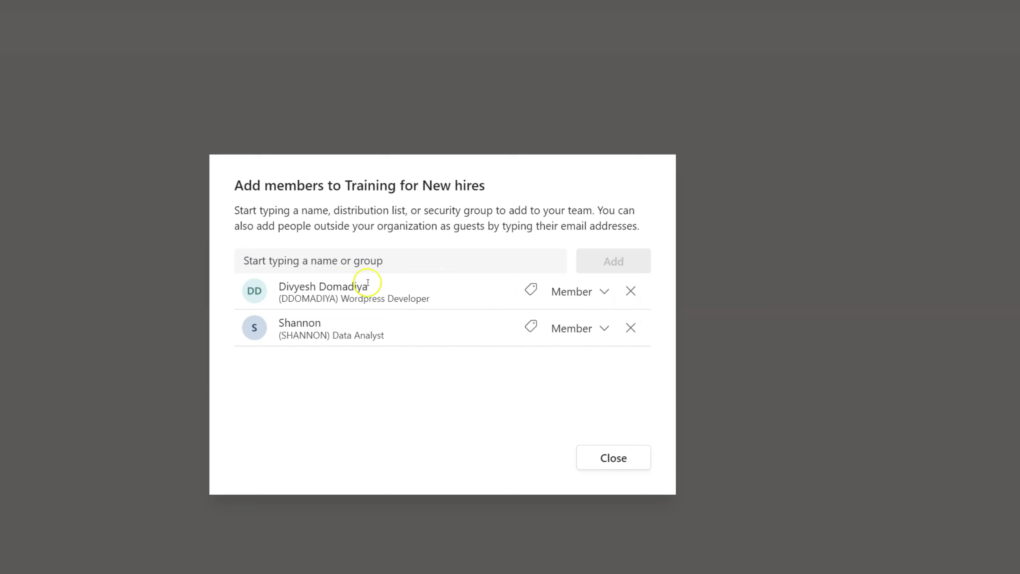
Check the role choices for the newly added WordPress developer, then close the add-members dialog
left_click(606, 292)
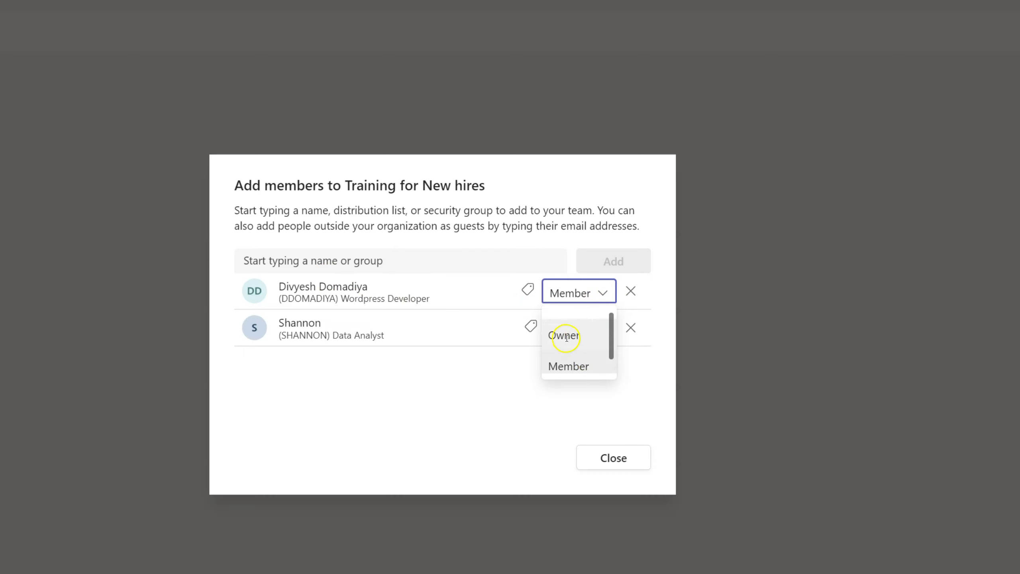
left_click(604, 291)
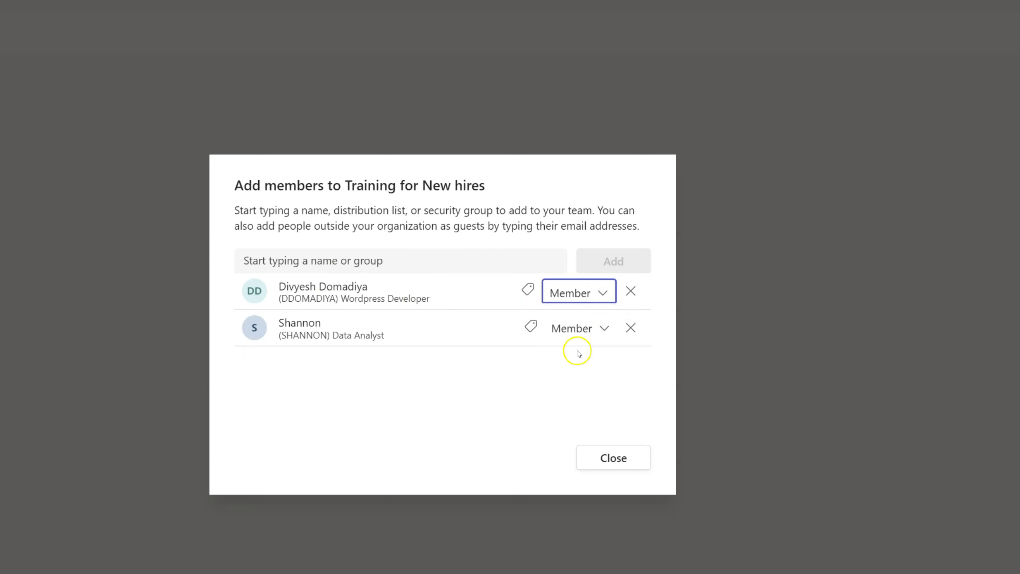
left_click(611, 458)
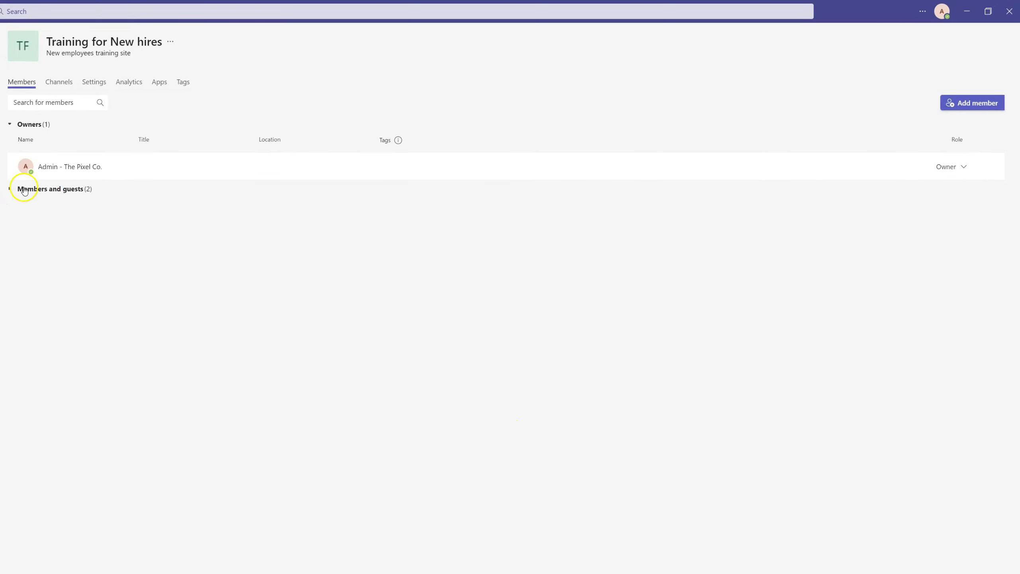
Expand the members and guests list and remove both the data analyst and the WordPress developer from the team
left_click(11, 188)
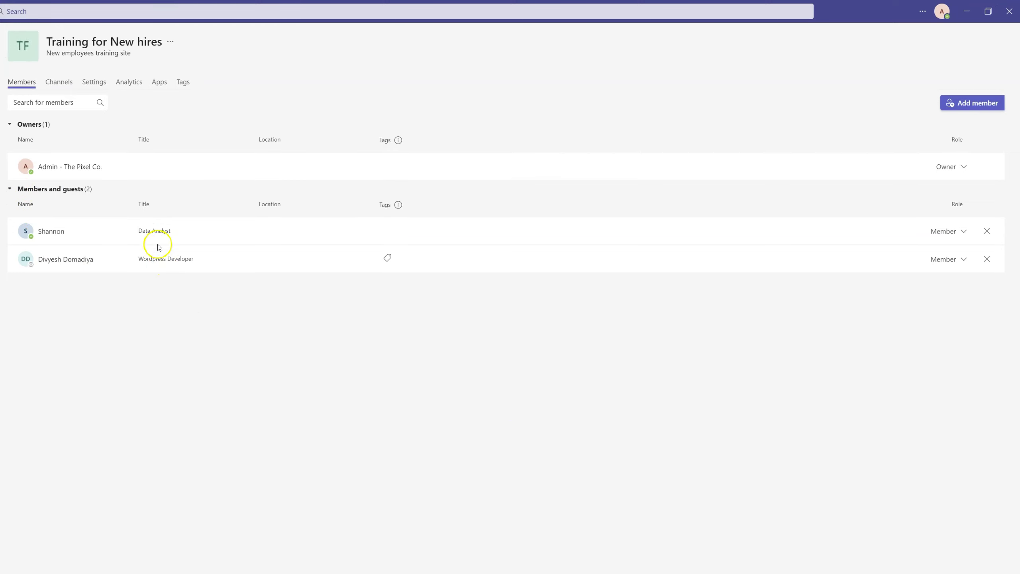
left_click(988, 232)
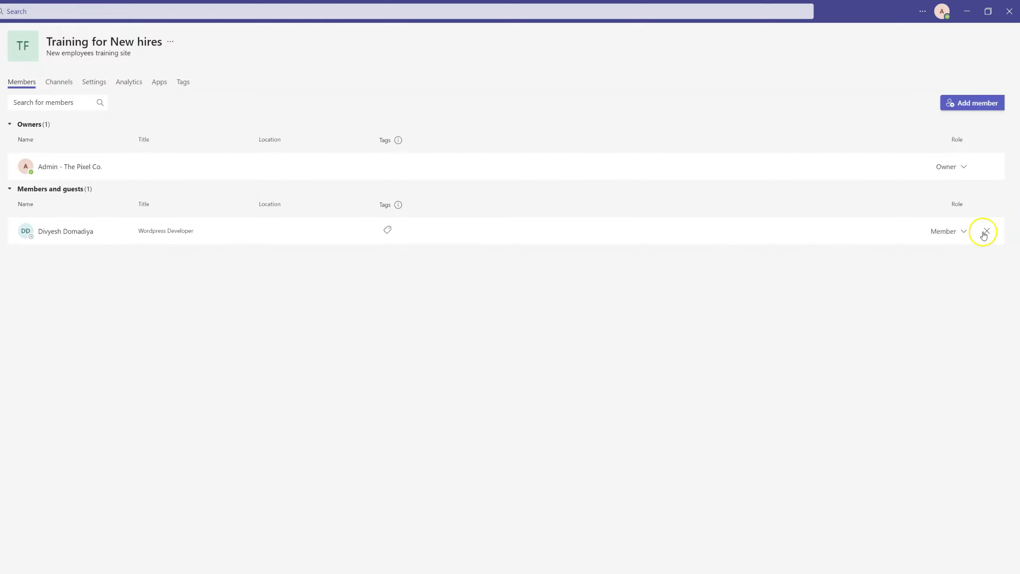
left_click(989, 235)
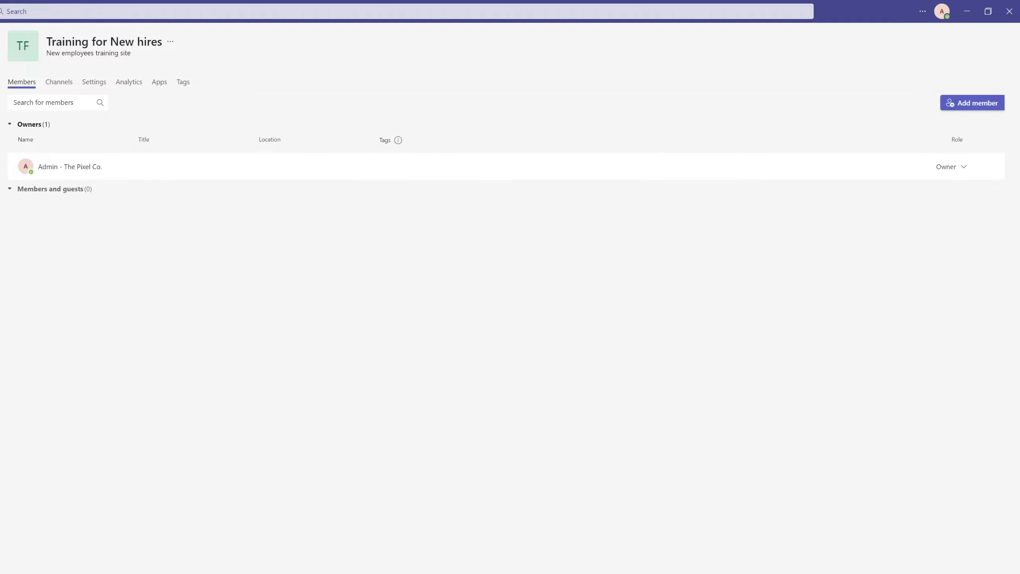
left_click(41, 206)
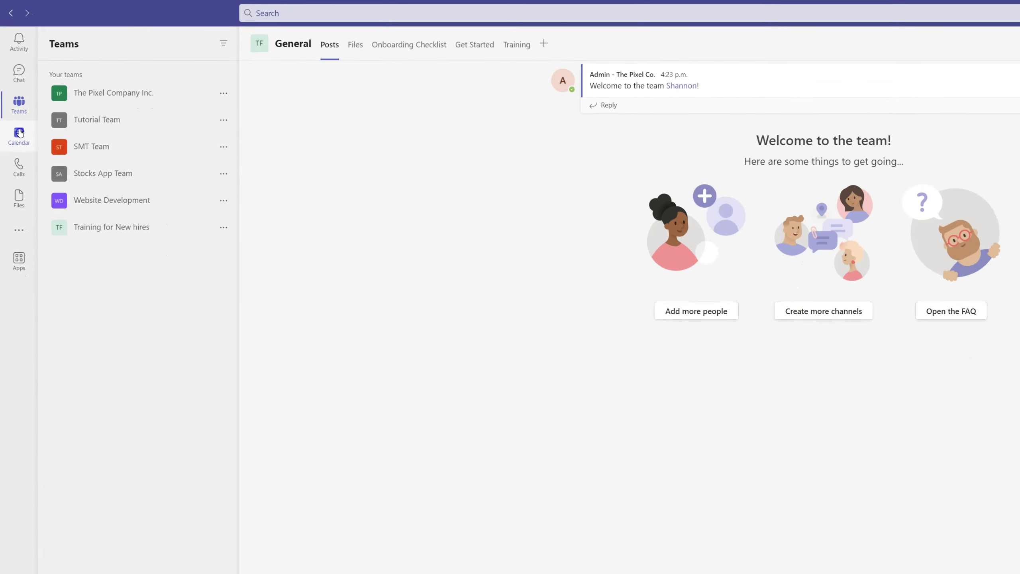
Go to the calendar and start scheduling a new meeting
left_click(19, 132)
scroll(247, 226, "up", 1)
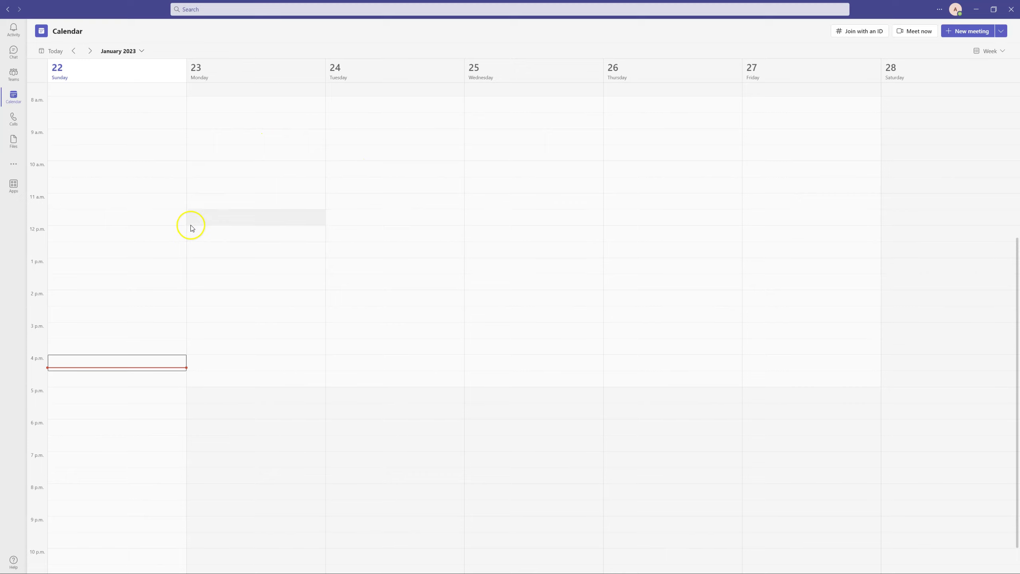
scroll(192, 228, "up", 1)
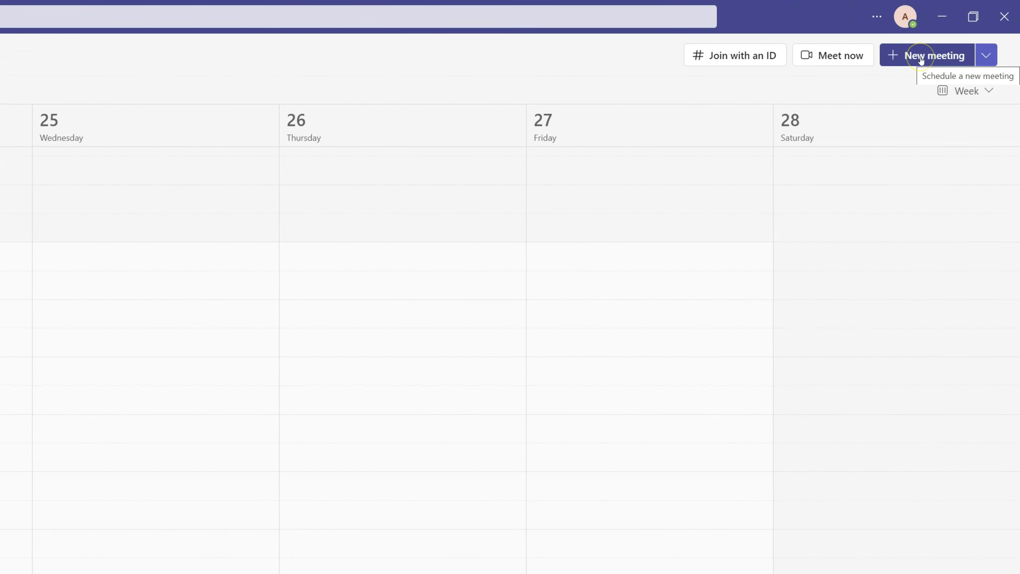
left_click(898, 59)
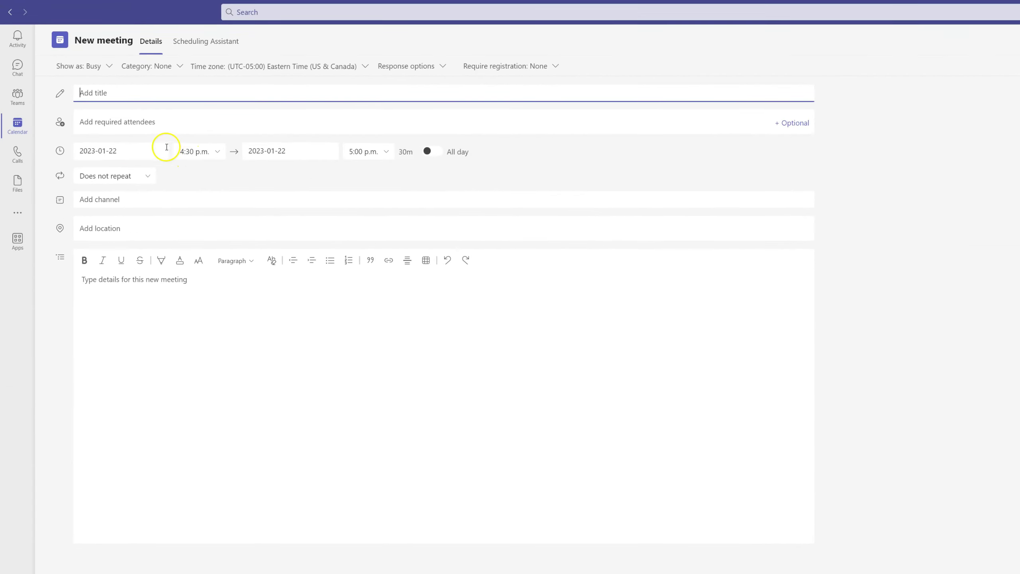
Set the meeting date to 2023-01-23 and its start time to 8:30 a.m
left_click(144, 150)
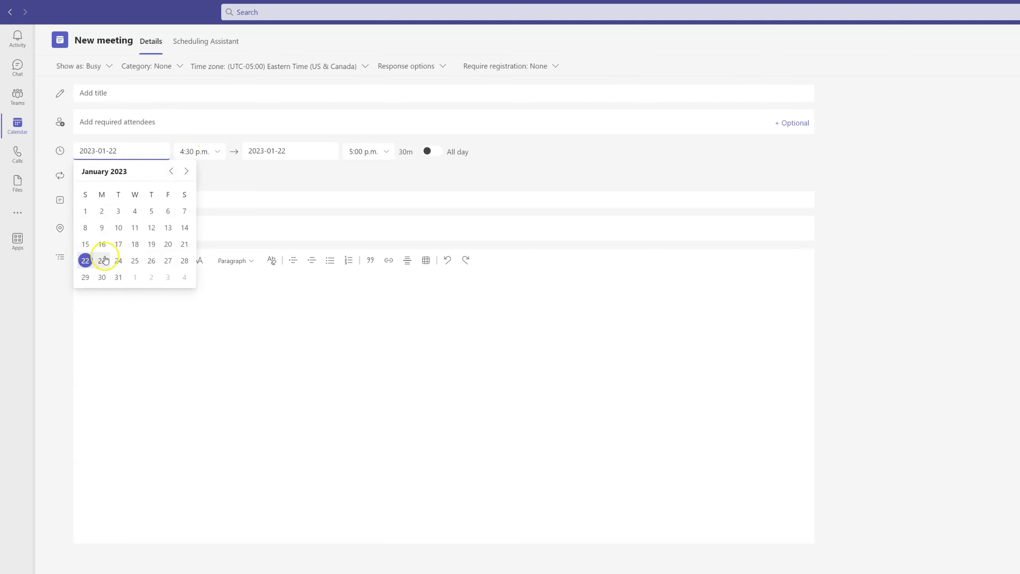
left_click(103, 262)
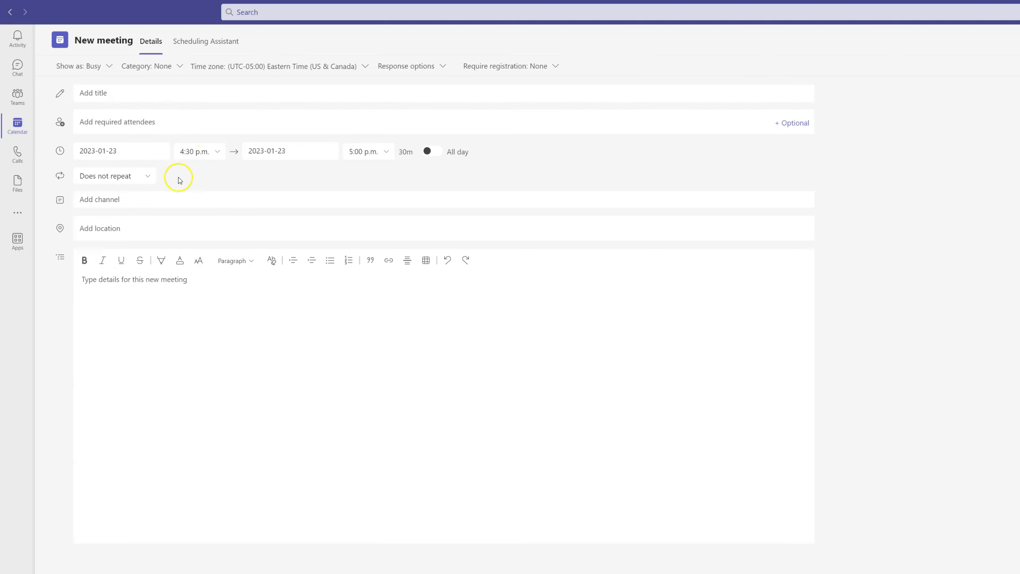
left_click(203, 153)
scroll(214, 213, "up", 5)
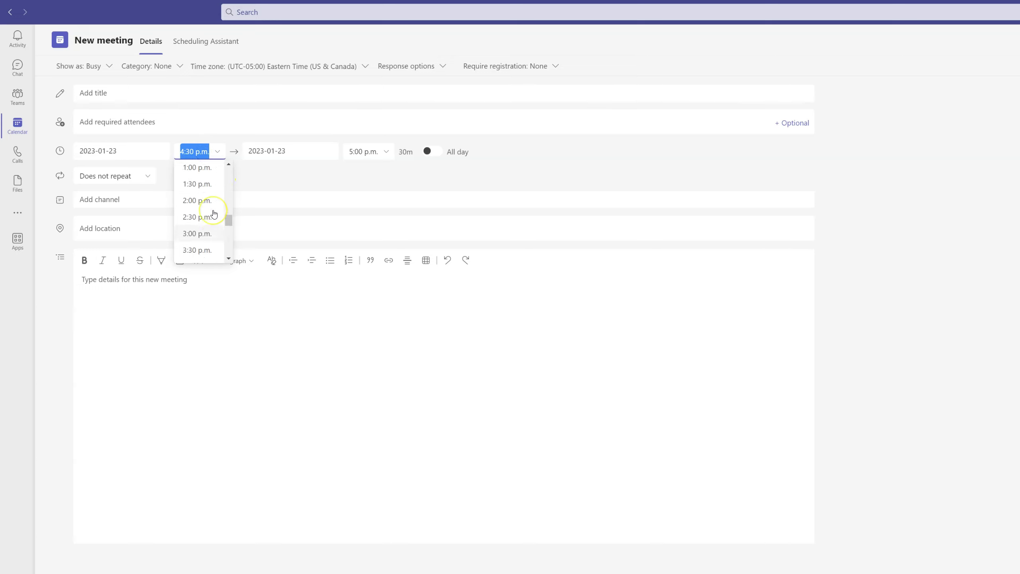
scroll(214, 213, "up", 3)
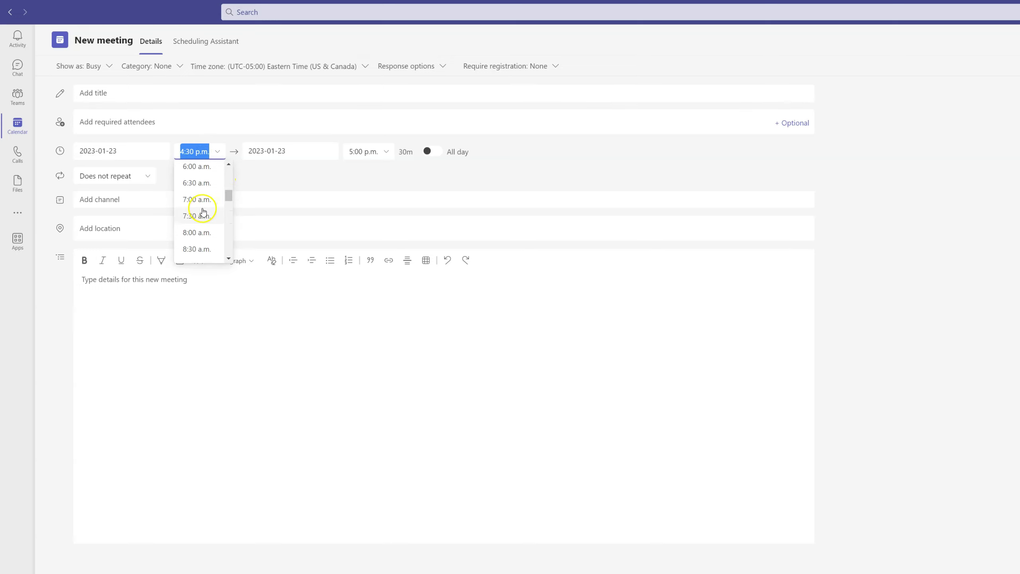
left_click(196, 250)
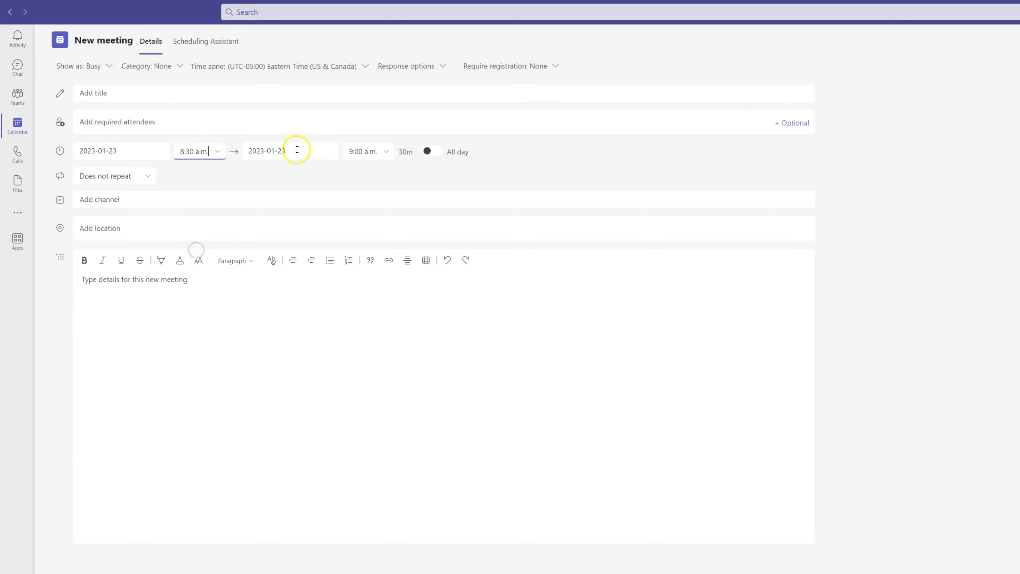
Add the data analyst as a required attendee and title the meeting "Employee Joining Training"
left_click(165, 122)
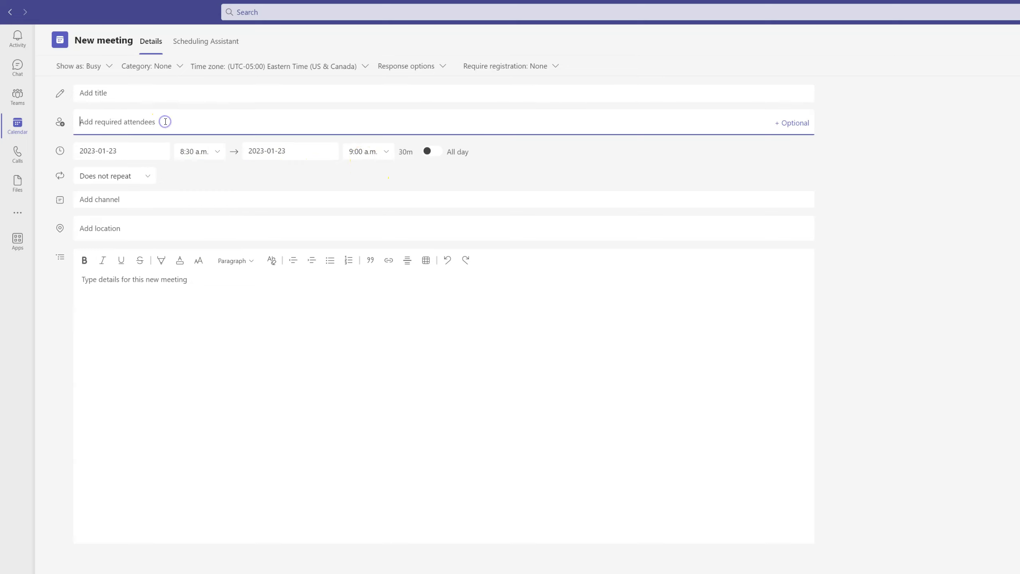
type("shan")
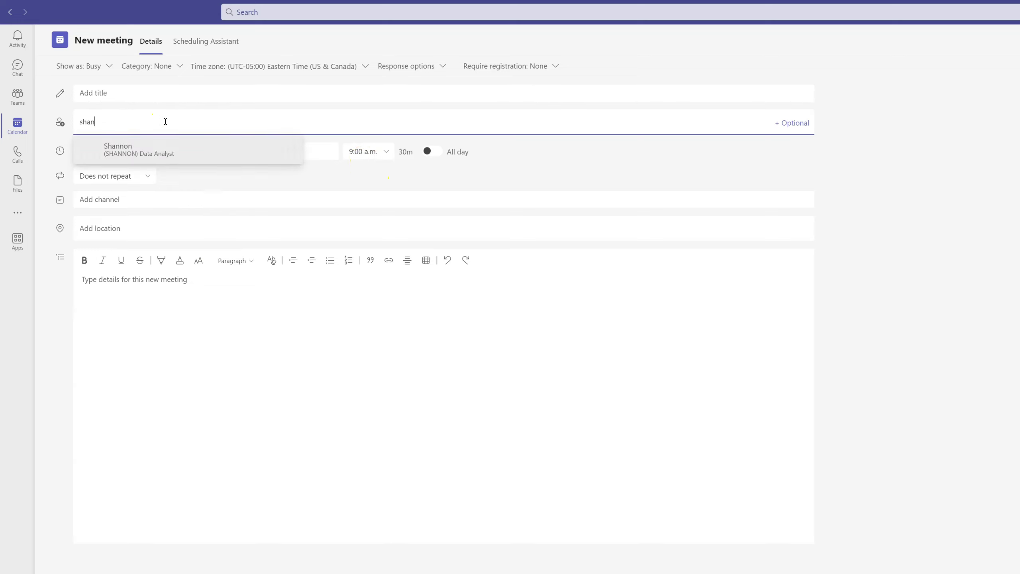
left_click(122, 149)
left_click(174, 93)
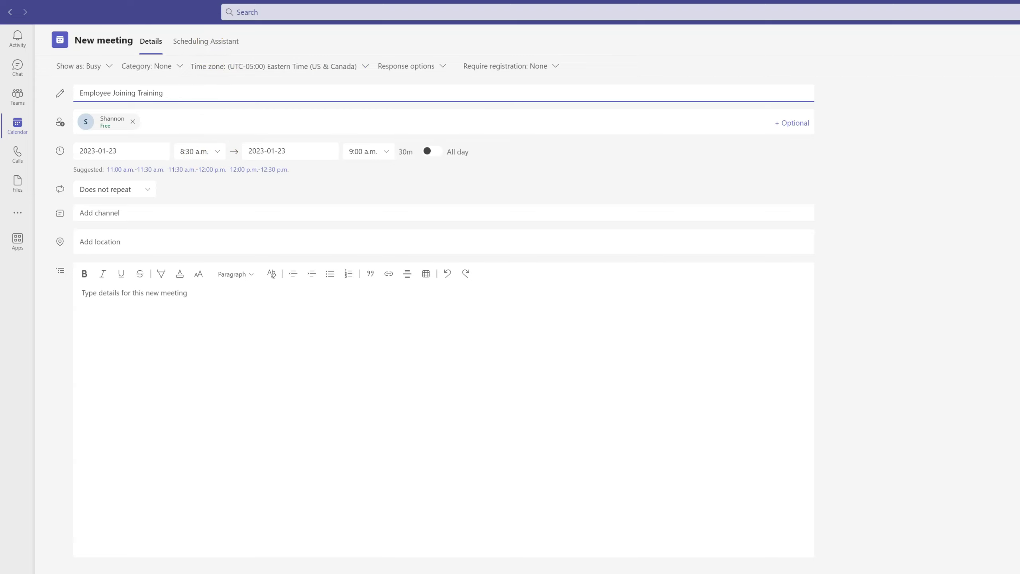
Write a note greeting the attendee by first name with "See you tomorrow for the training meeting." and "Regards", and send the invitation
left_click(232, 308)
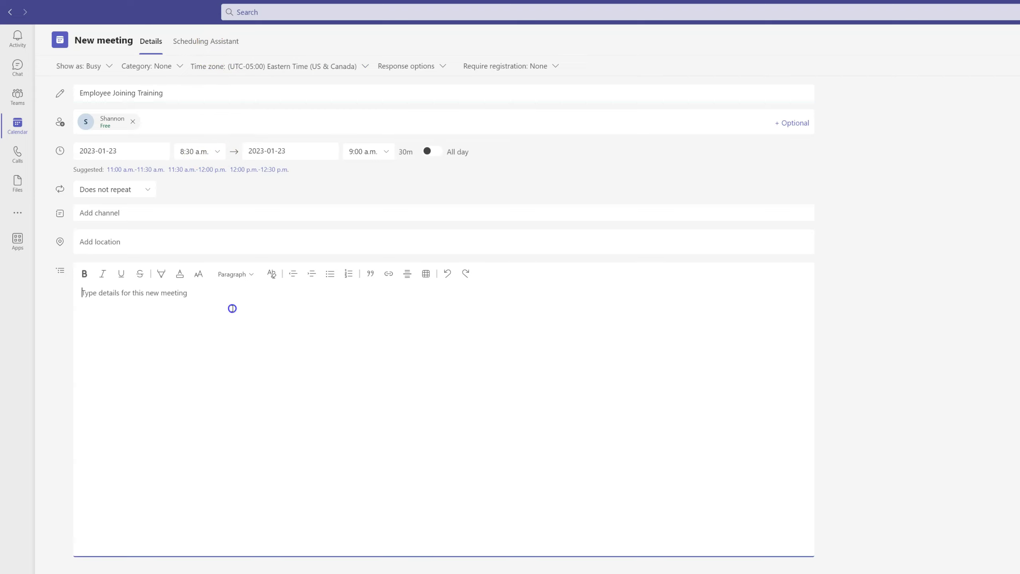
type("H")
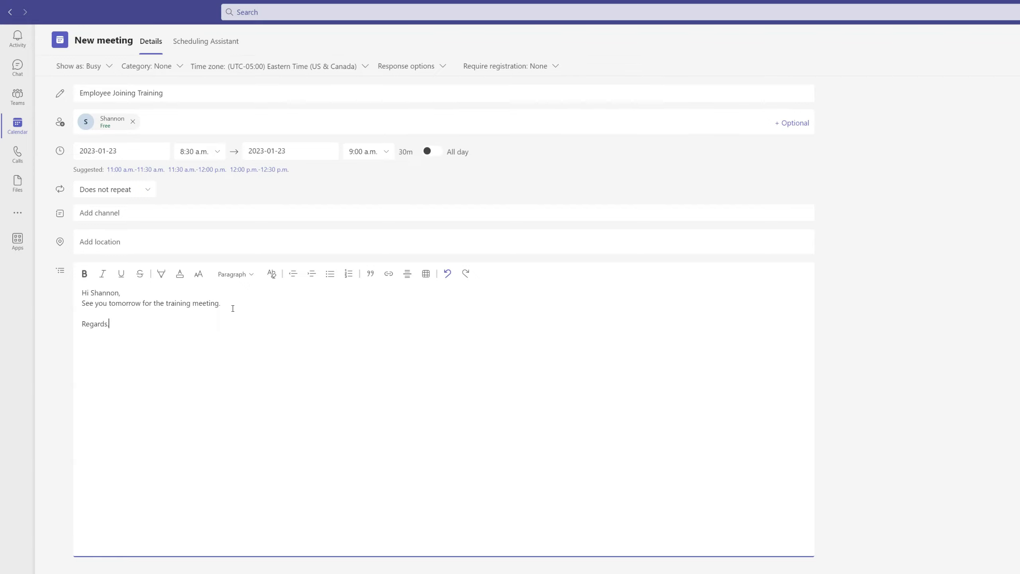
left_click(935, 48)
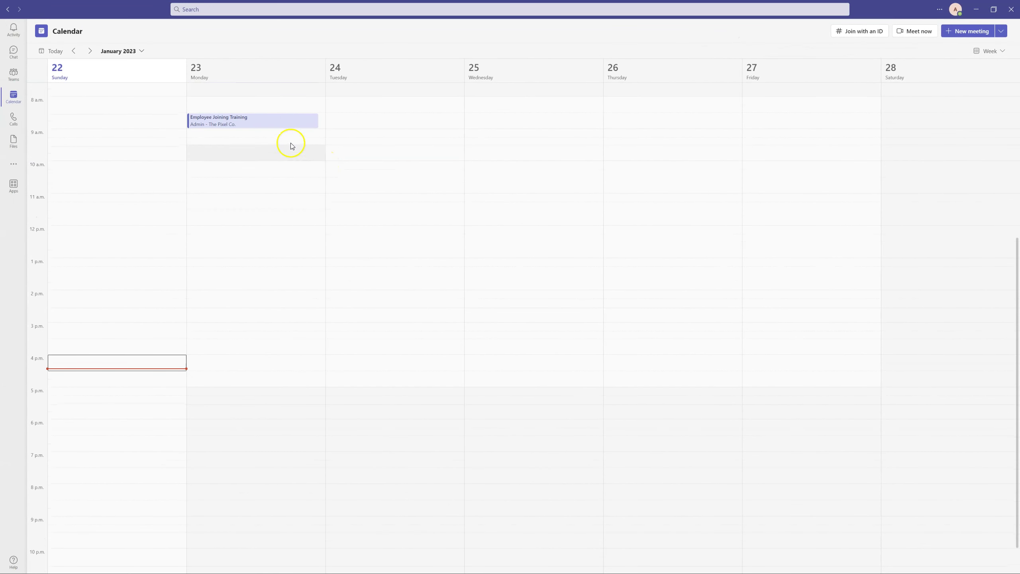
Edit the Employee Joining Training meeting to end at 9:30 a.m. and send the update to the attendee
scroll(292, 144, "up", 1)
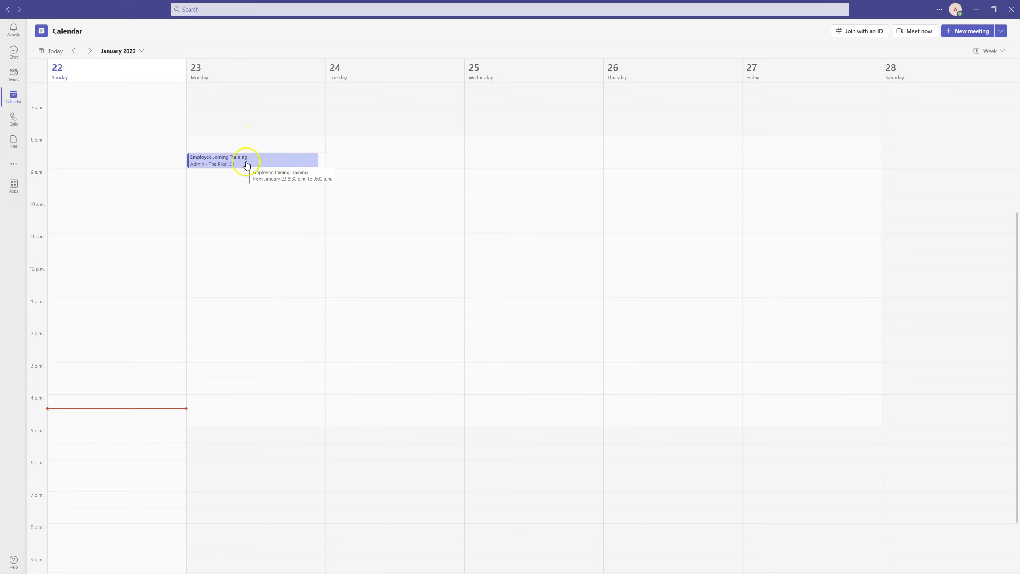
left_click(254, 162)
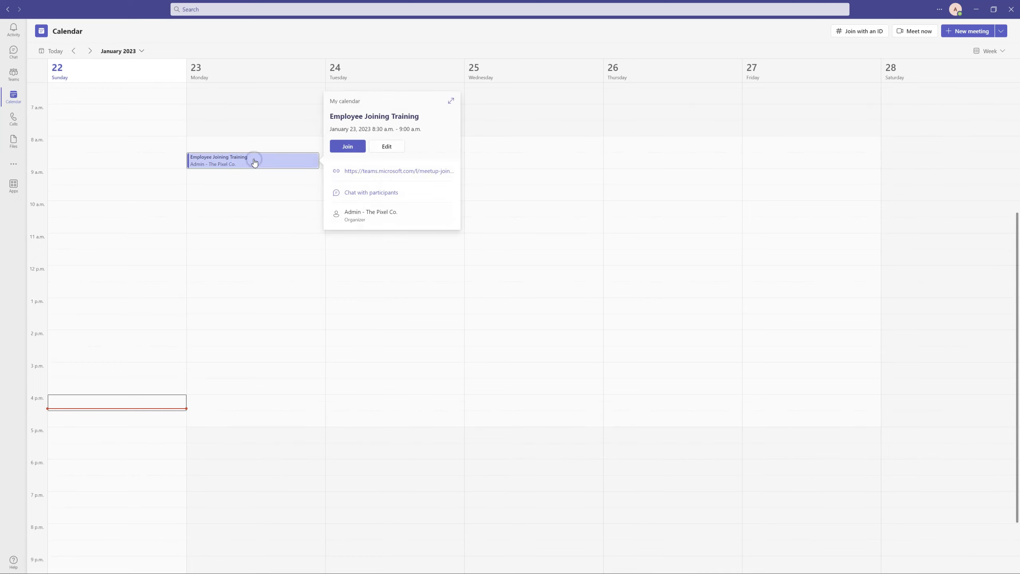
left_click(378, 147)
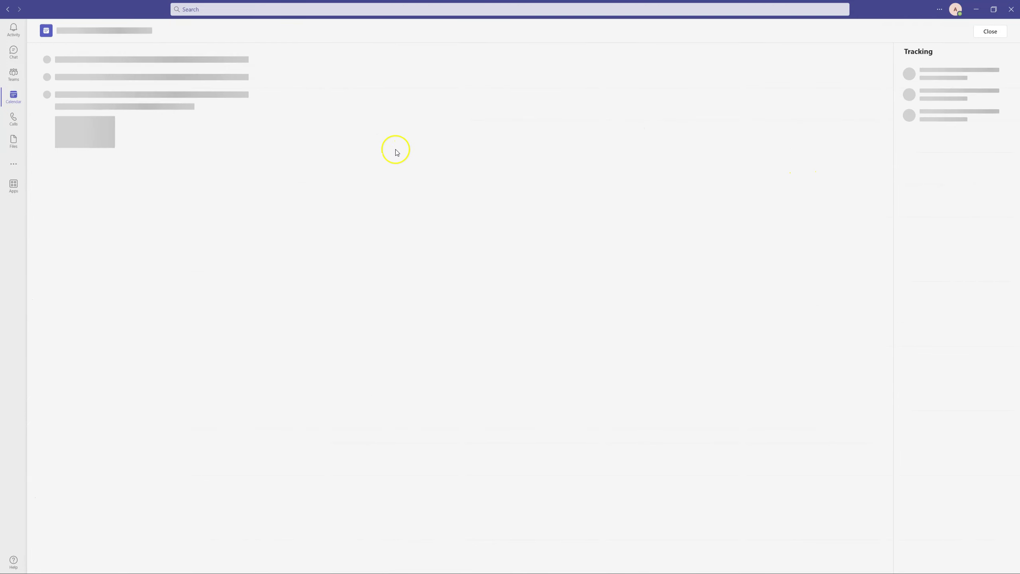
left_click(282, 117)
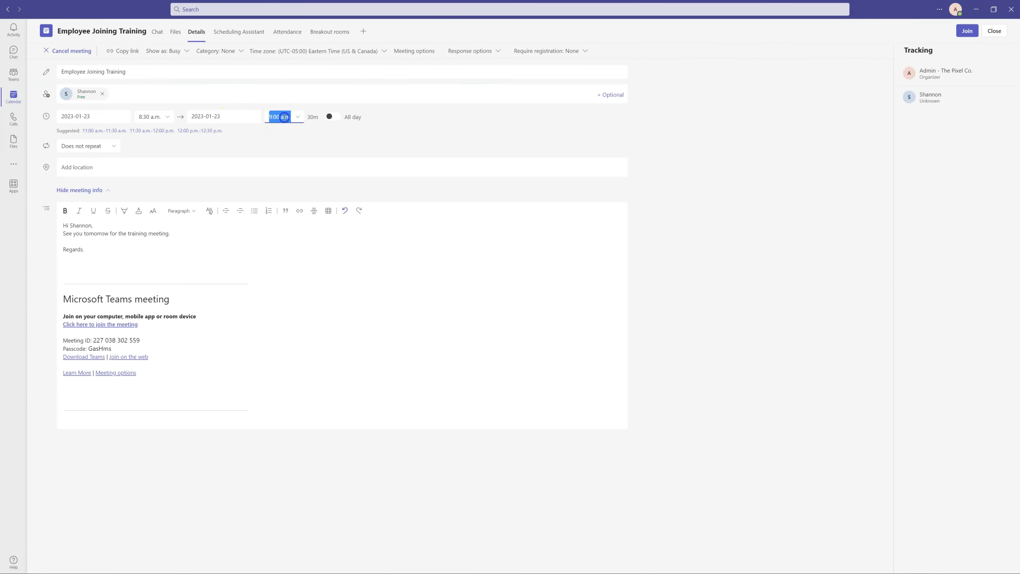
left_click(289, 159)
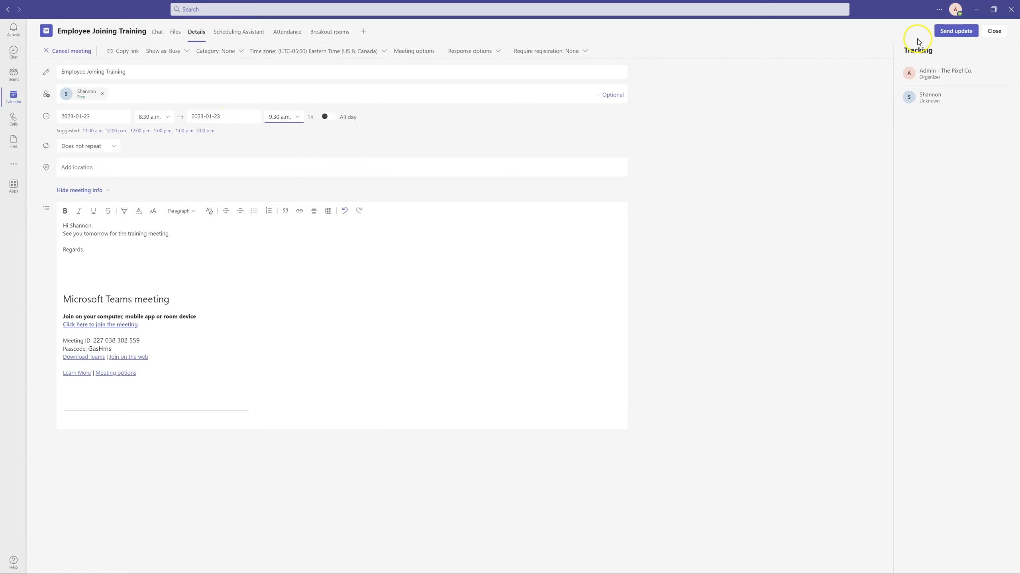
left_click(957, 36)
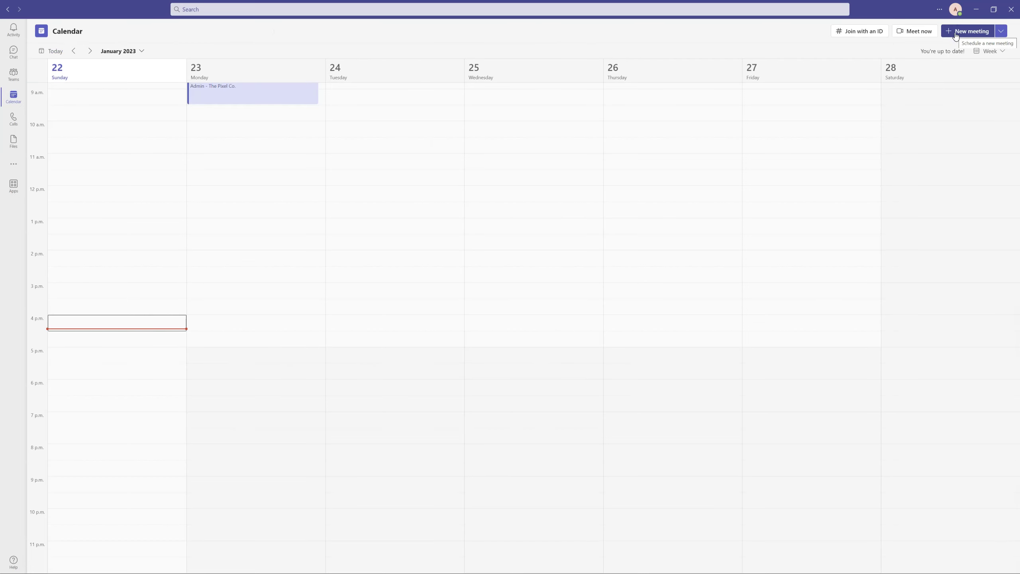
Open the summary of the rescheduled Employee Joining Training meeting on January 23 to review its time and options
scroll(315, 208, "up", 2)
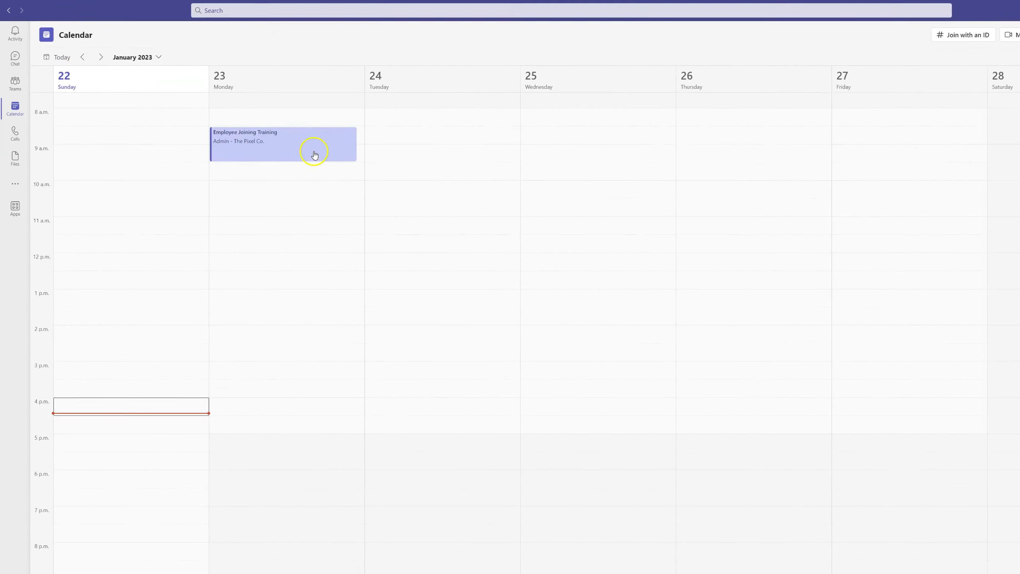
left_click(361, 182)
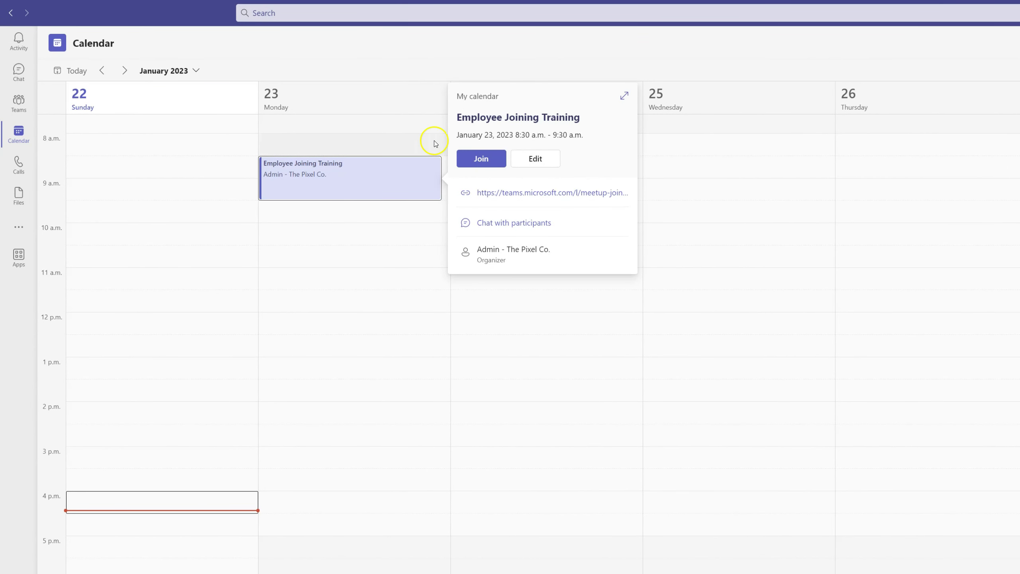
Close the training meeting's summary and place a call to the data analyst by name from the calling area
left_click(484, 161)
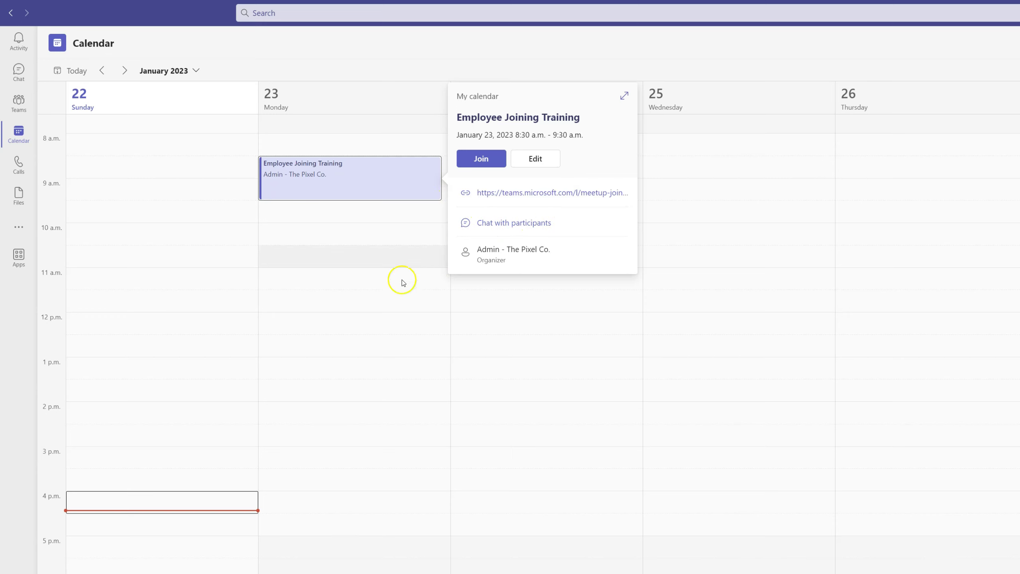
left_click(474, 46)
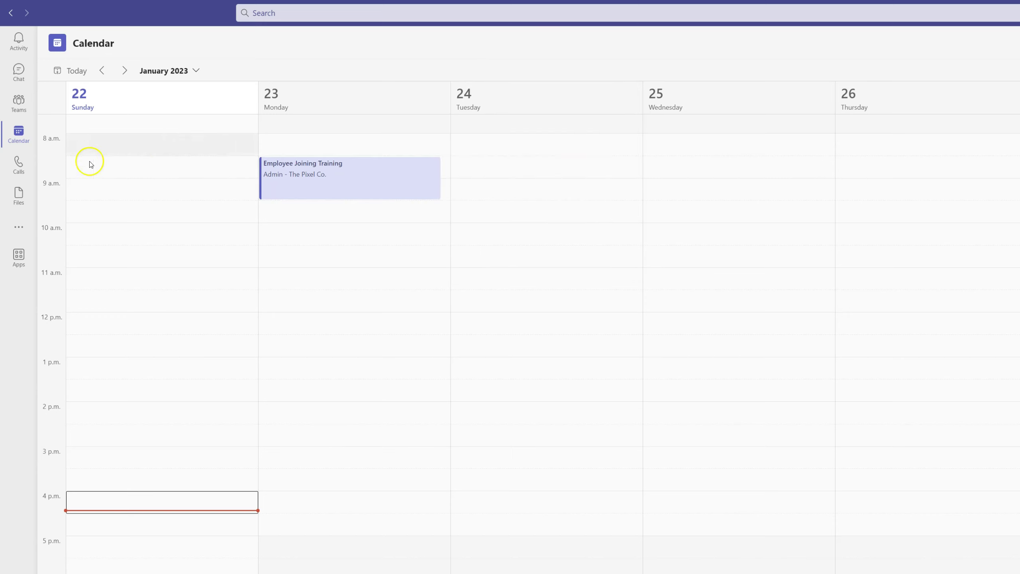
left_click(19, 163)
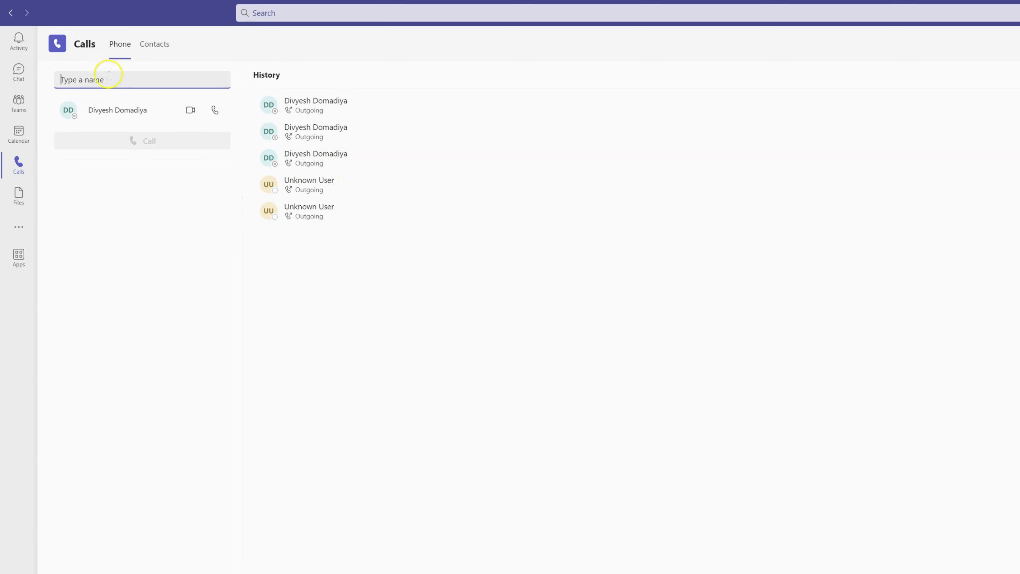
type("shan")
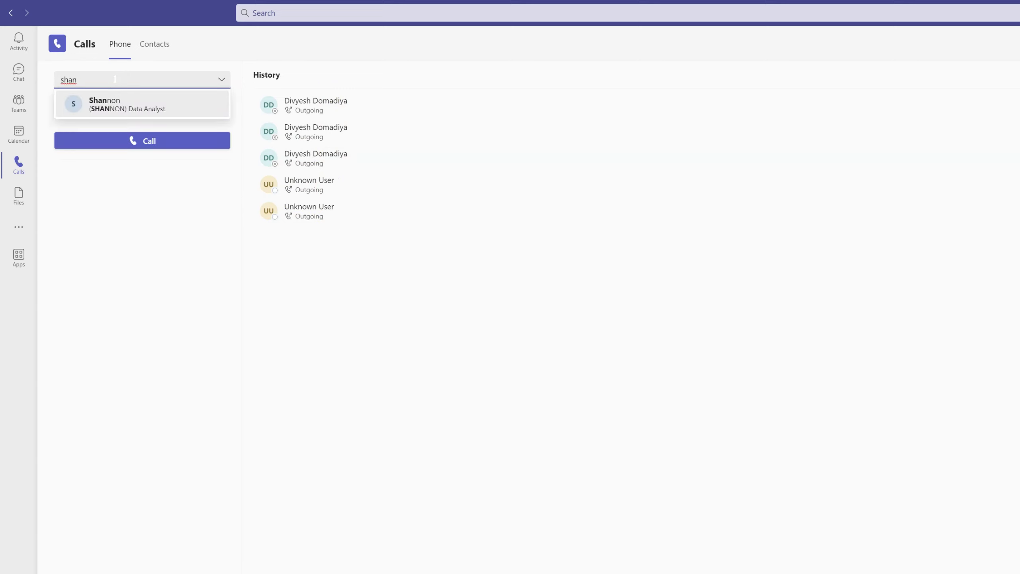
left_click(108, 100)
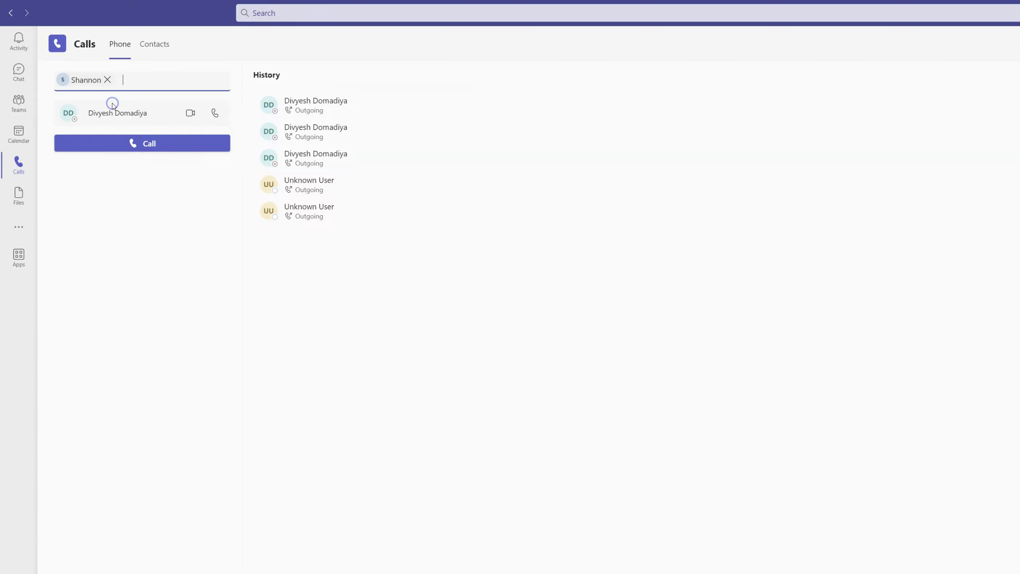
left_click(140, 145)
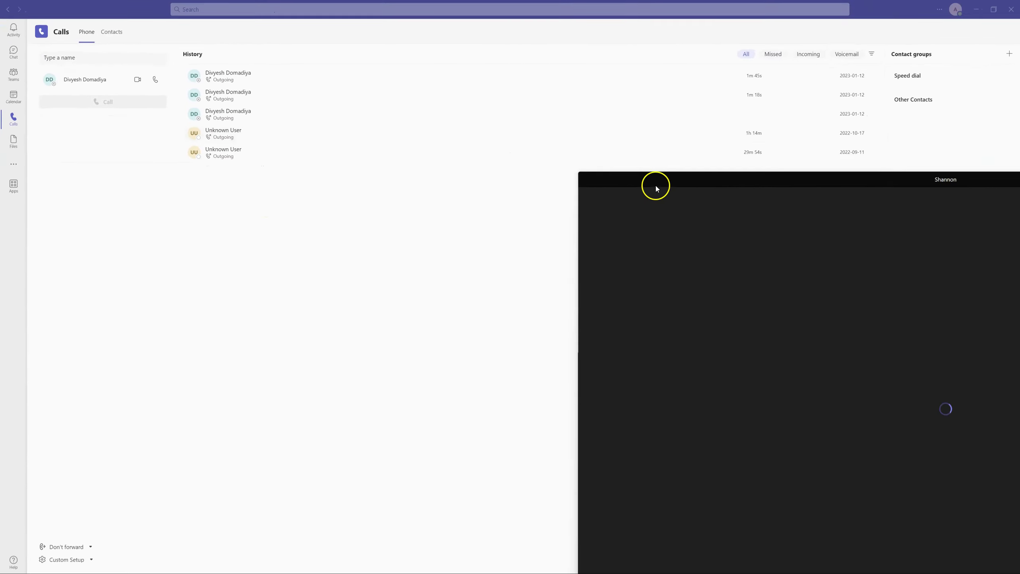
Reposition the call window, leave the call with the data analyst, and close the chat window that remains
left_click_drag(656, 186, 294, 48)
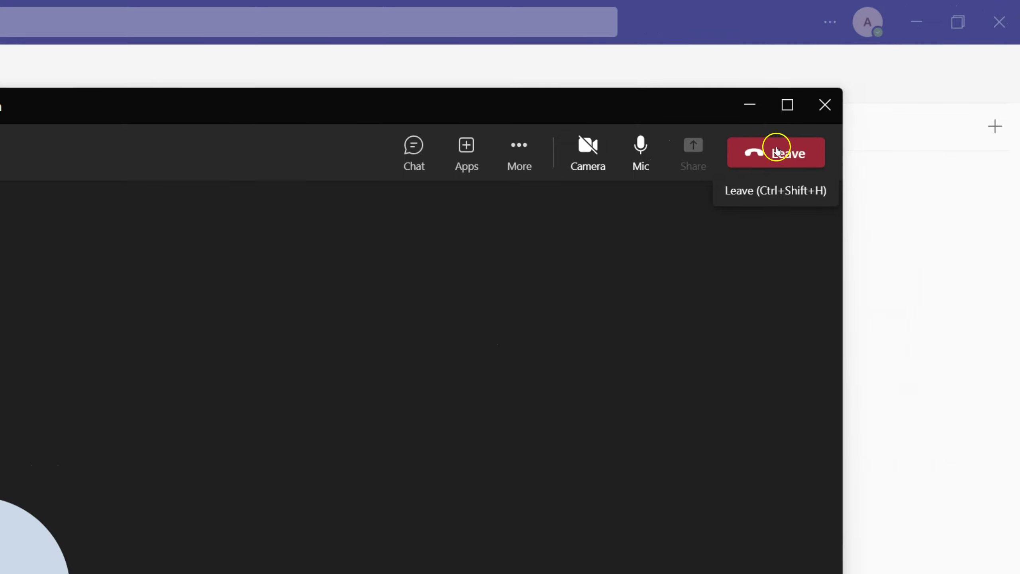
left_click(777, 150)
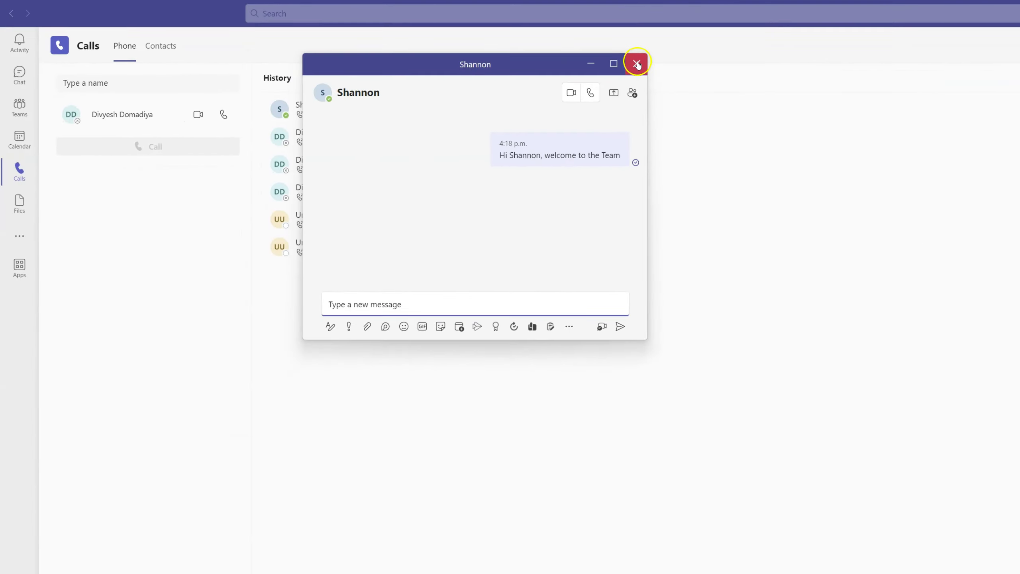
left_click(636, 63)
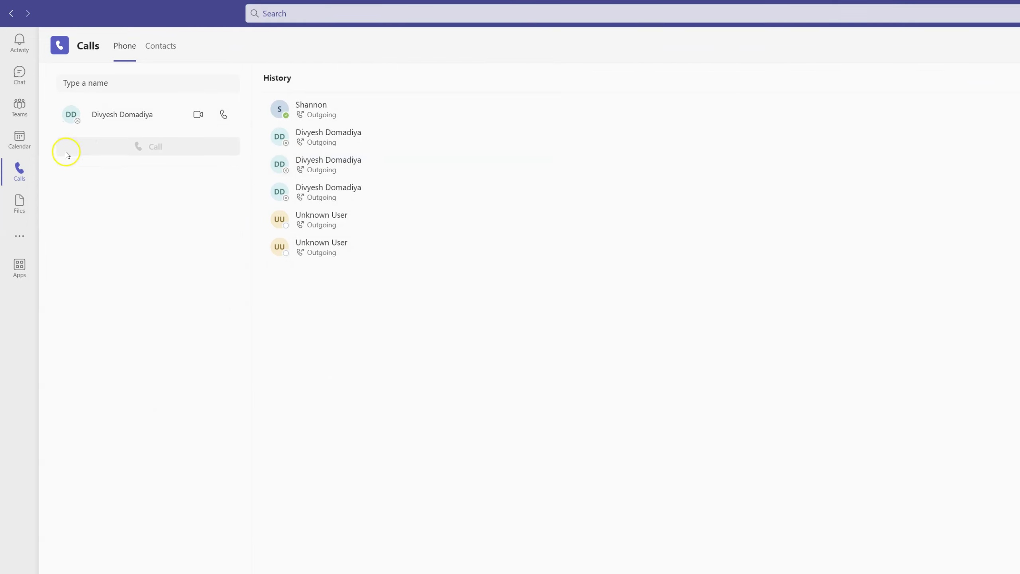
Review the recent files and the list of additional apps available to add, and close the app list
left_click(20, 202)
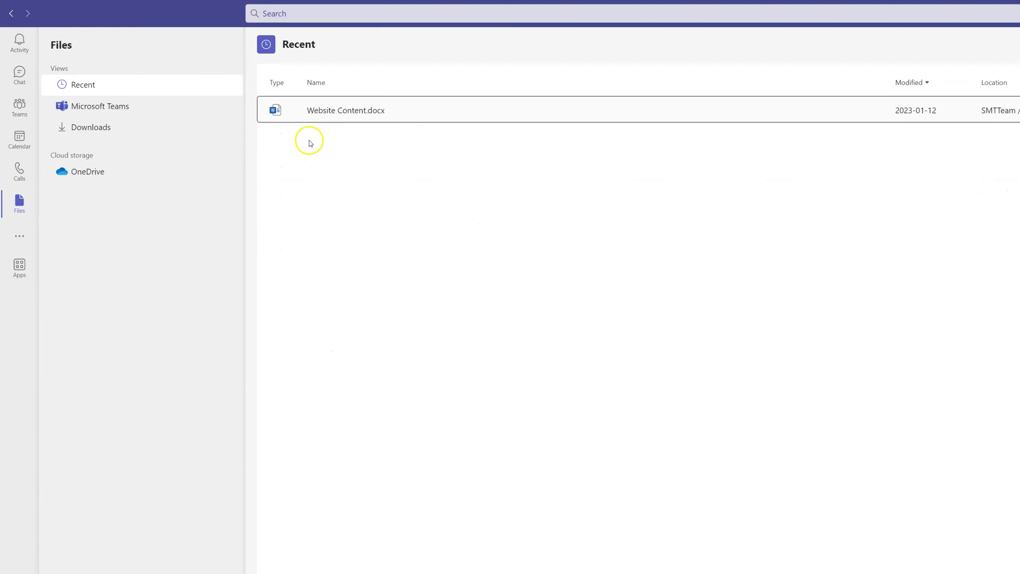
left_click(17, 237)
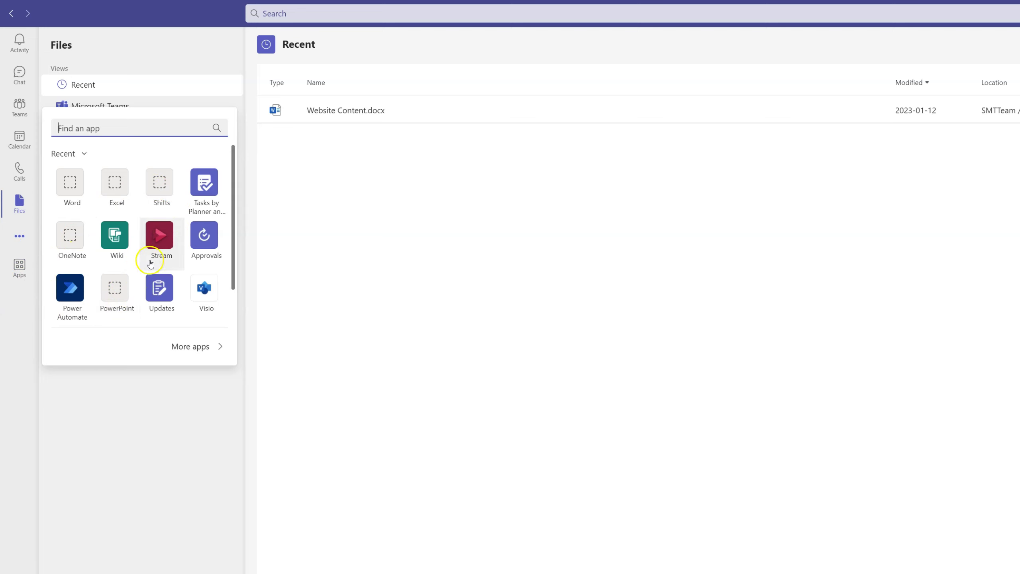
left_click(19, 236)
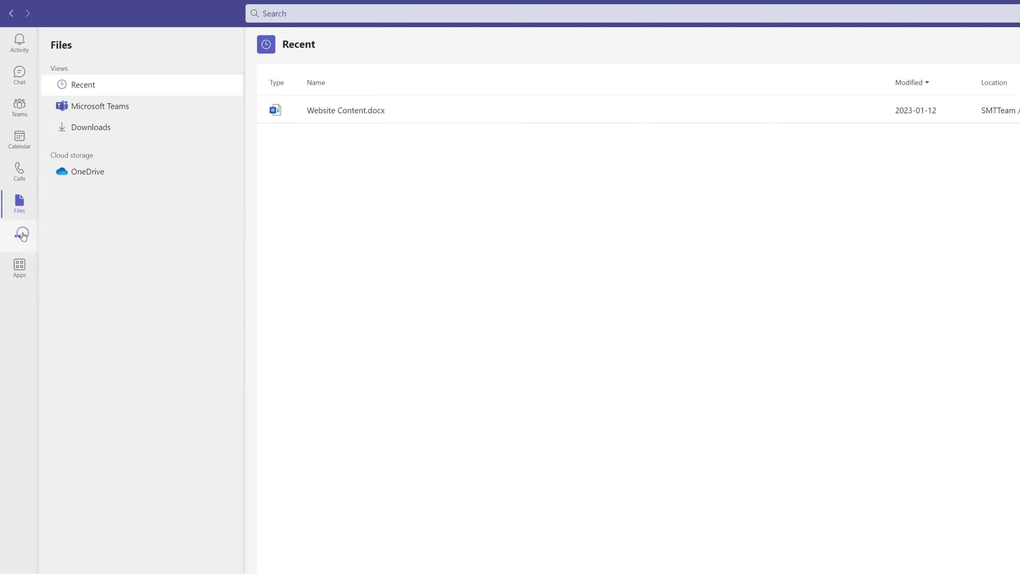
left_click(19, 236)
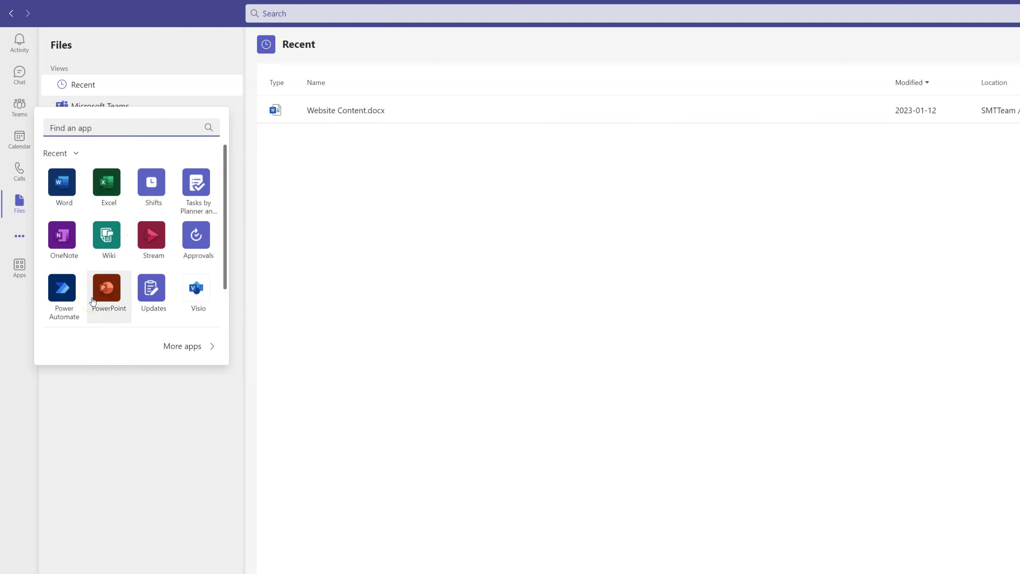
left_click(98, 421)
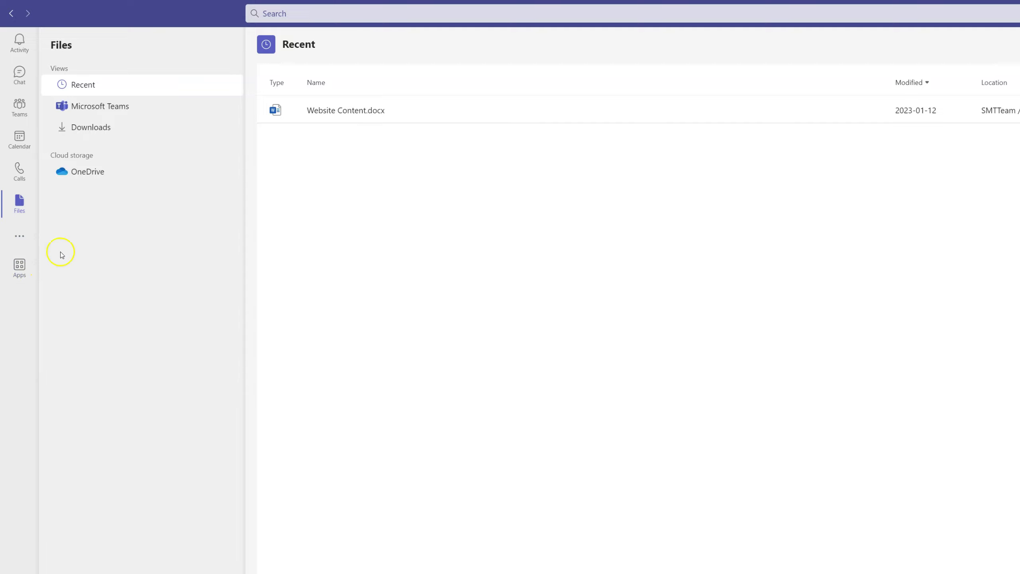
Return to the list of teams and expand the Training for New hires team
left_click(19, 106)
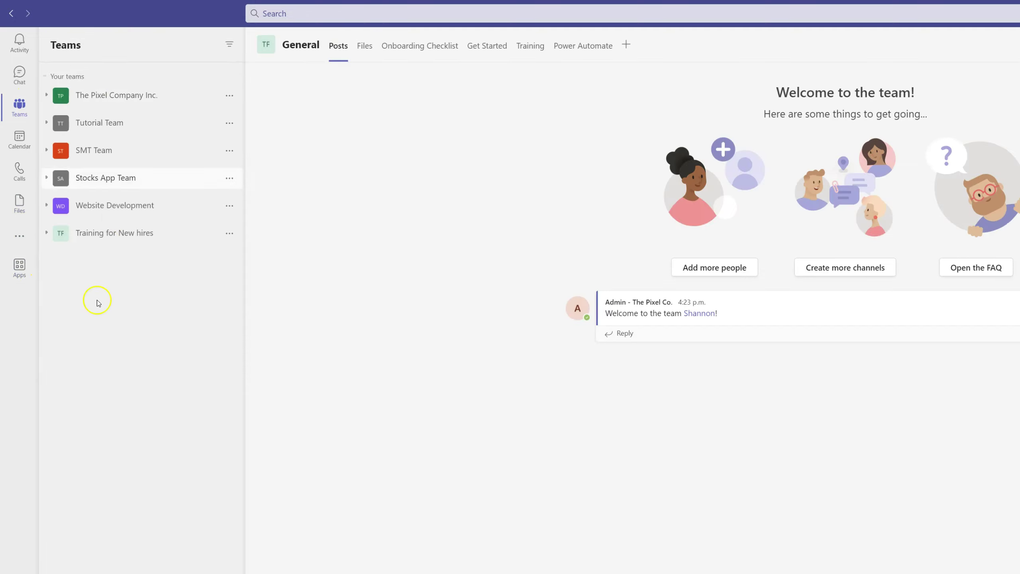
left_click(73, 232)
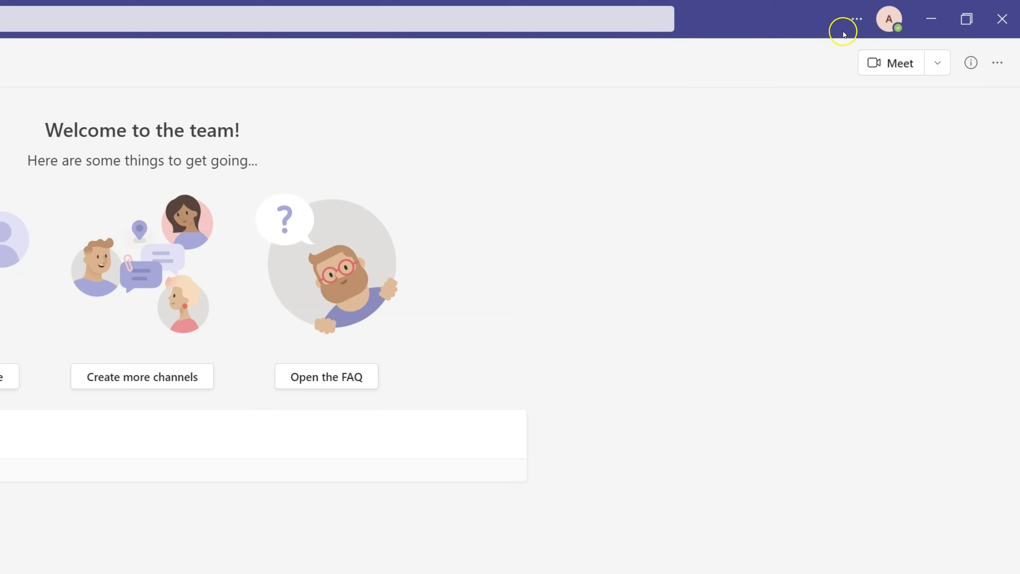
Enlarge the interface zoom by one level and restore it to 100%
left_click(858, 21)
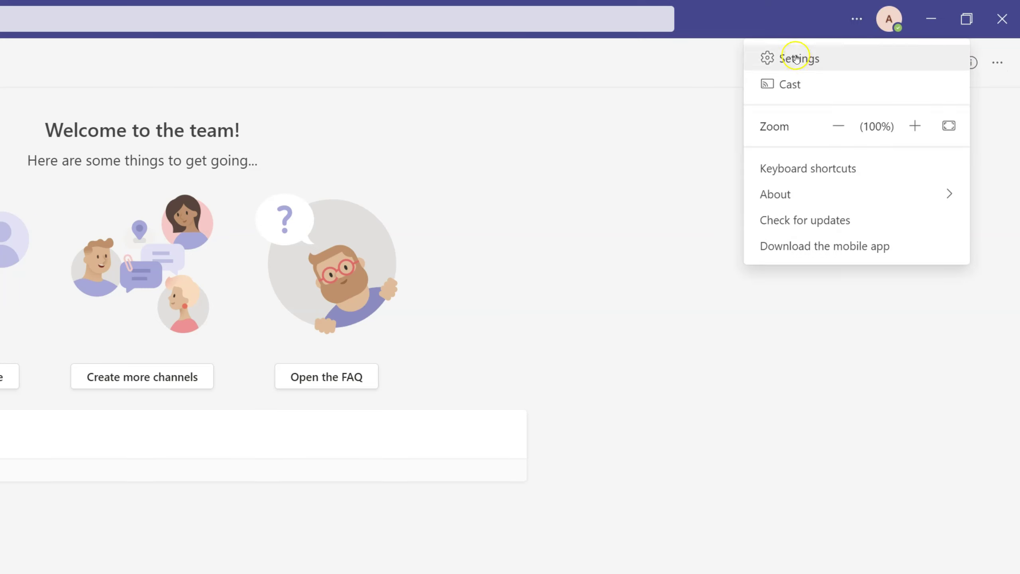
left_click(585, 178)
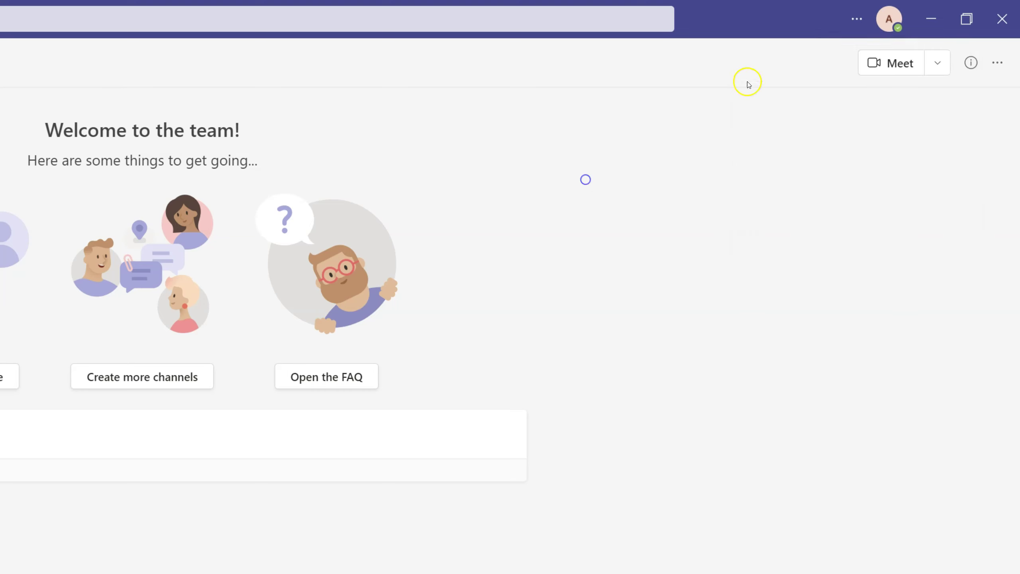
left_click(852, 19)
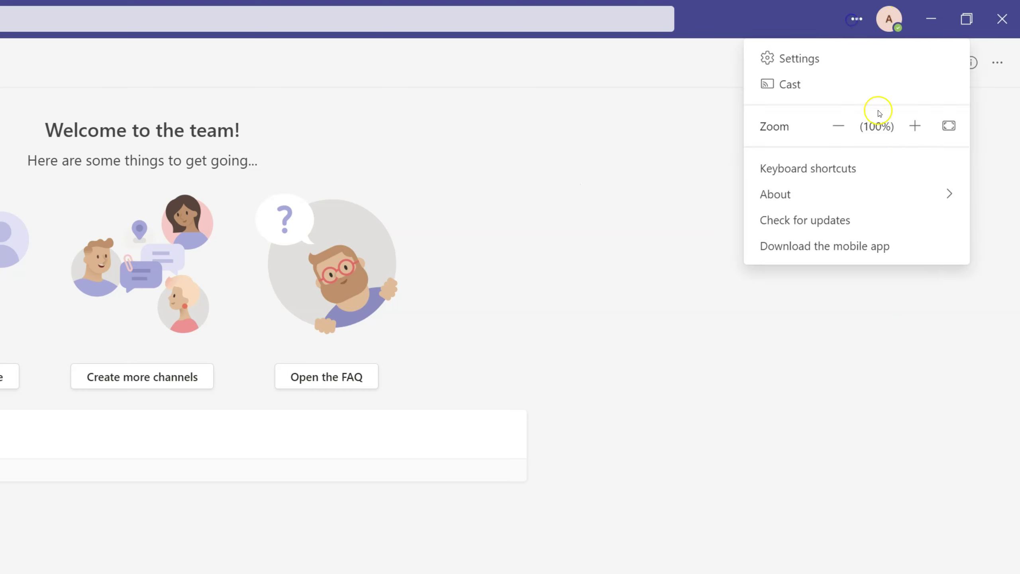
left_click(917, 126)
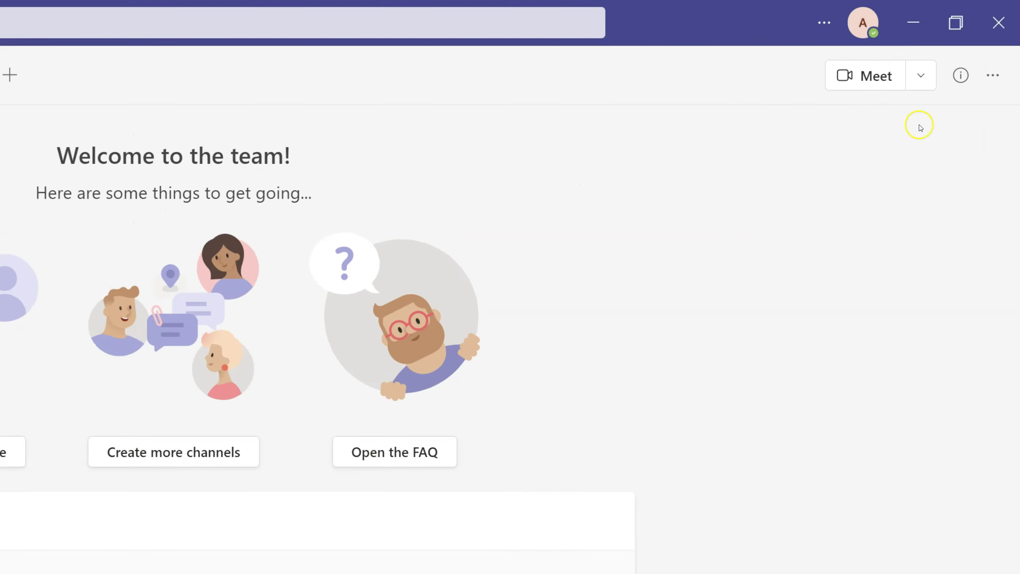
left_click(828, 27)
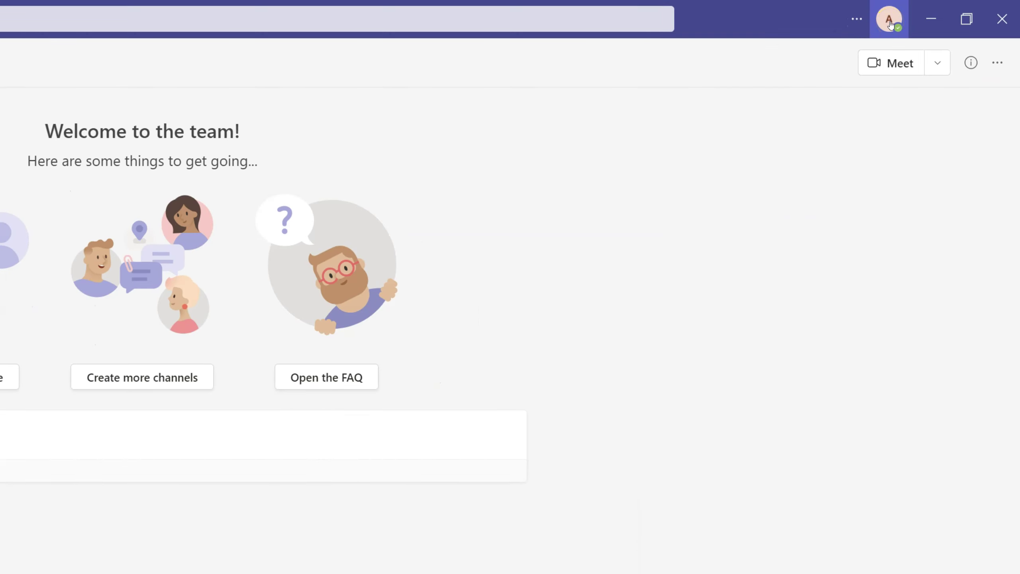
Set the account's presence status to Do not disturb
left_click(890, 24)
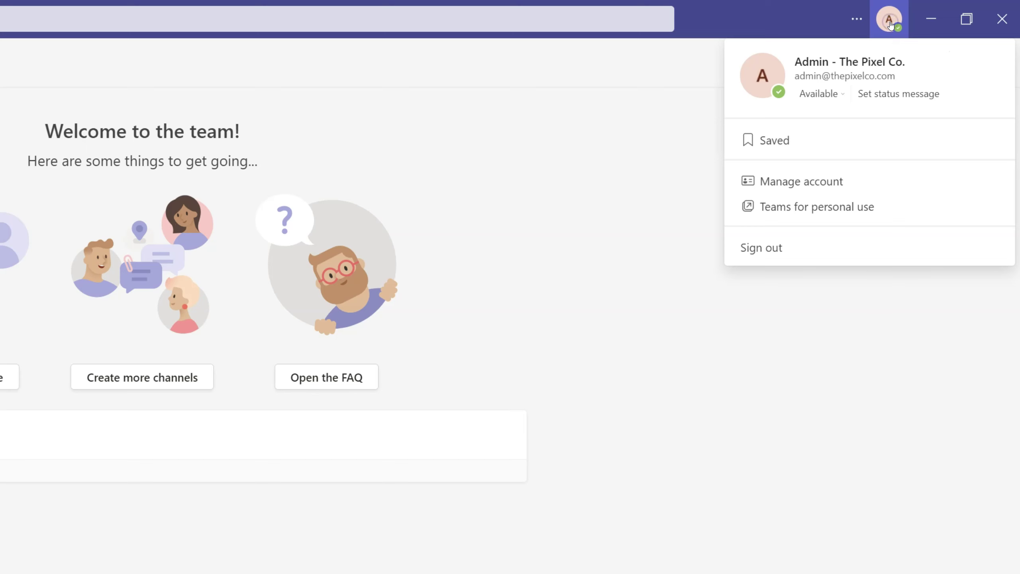
left_click(837, 95)
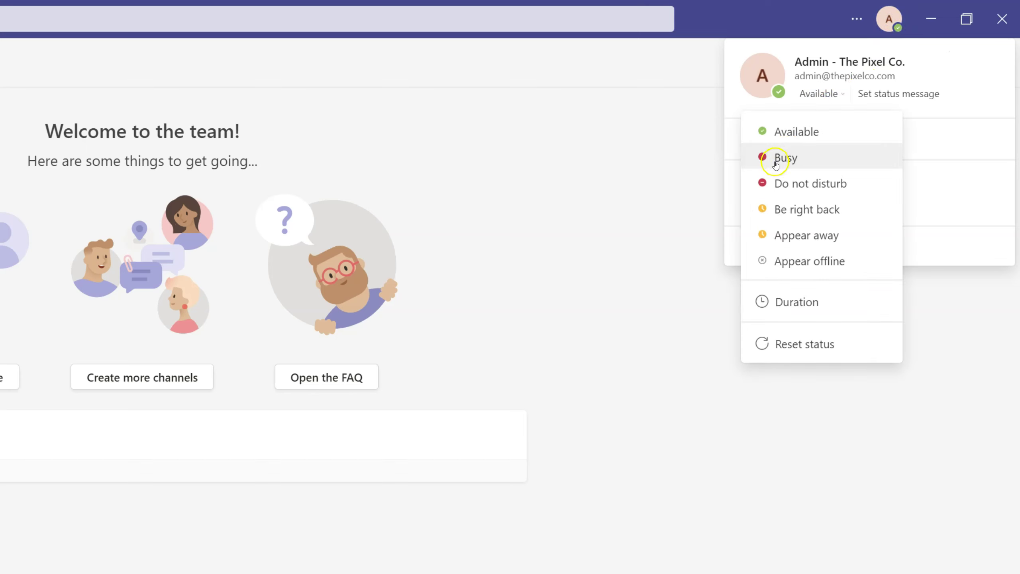
left_click(792, 182)
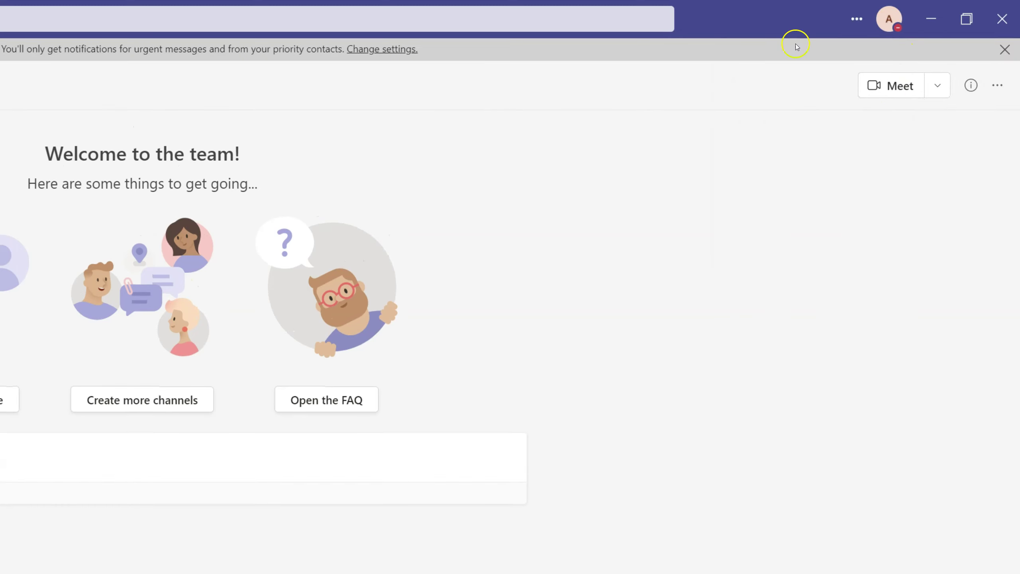
Change the account's presence status back to Available
left_click(896, 28)
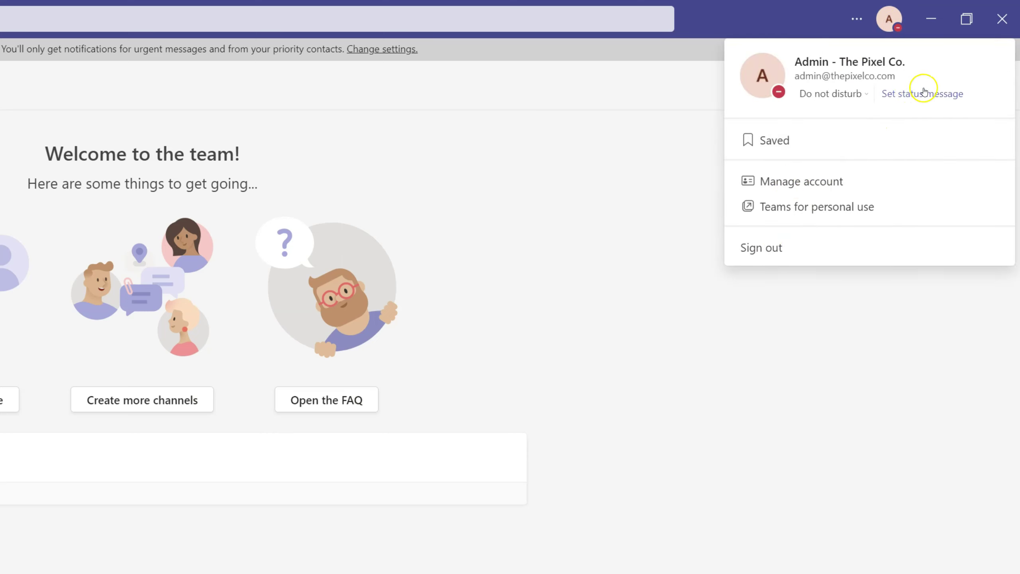
left_click(854, 93)
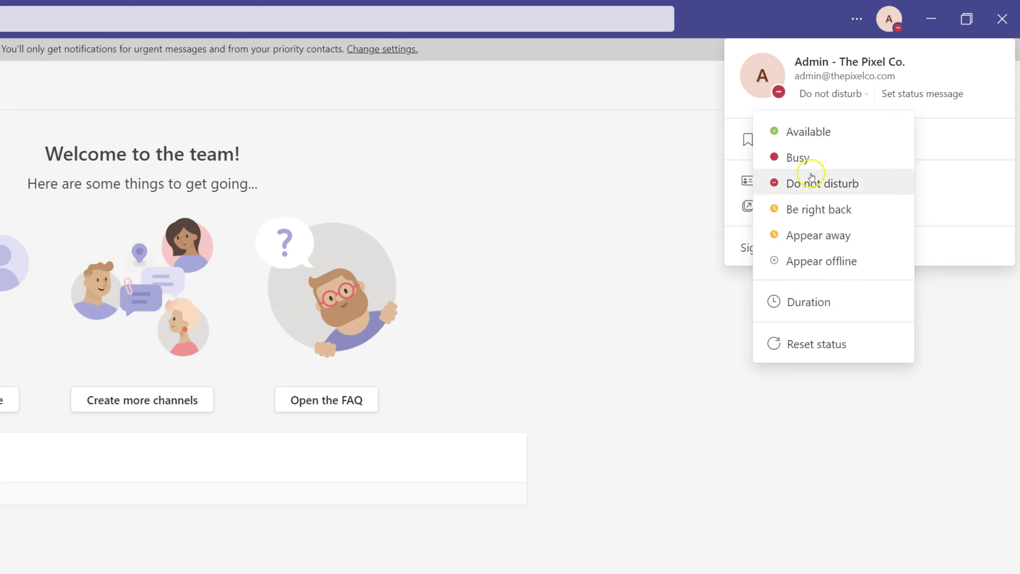
left_click(799, 130)
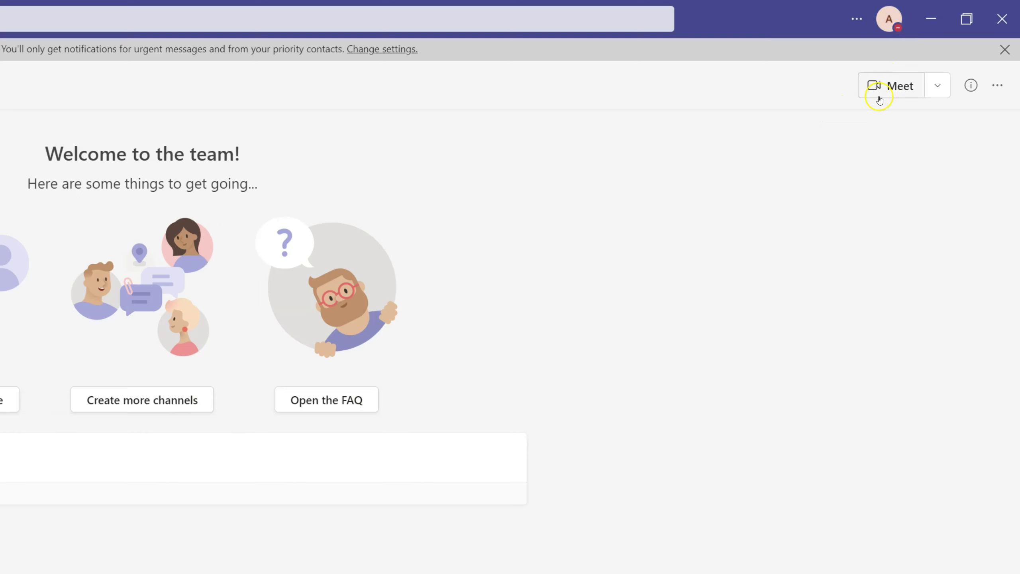
Reset the account's presence status
left_click(890, 21)
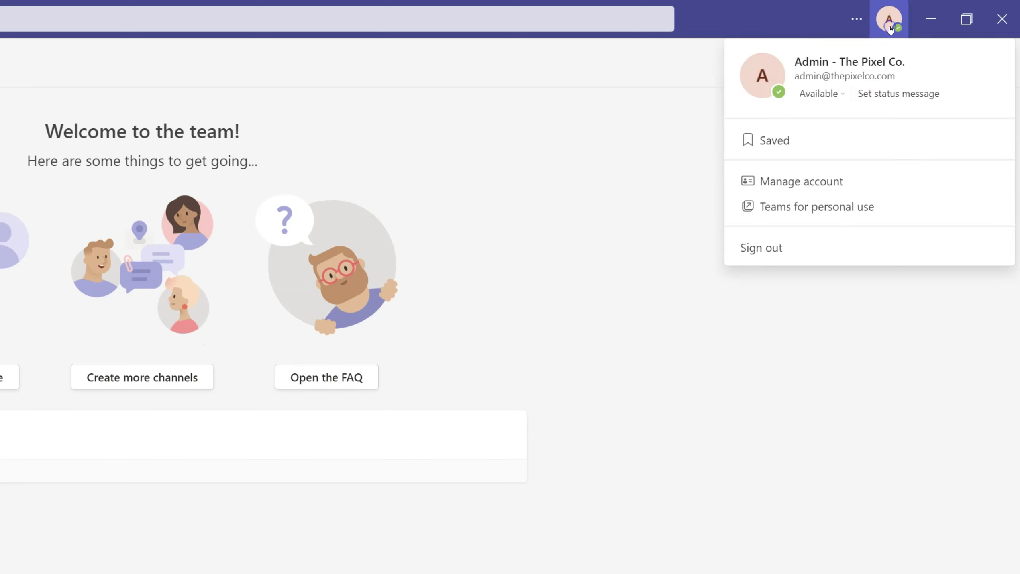
left_click(836, 93)
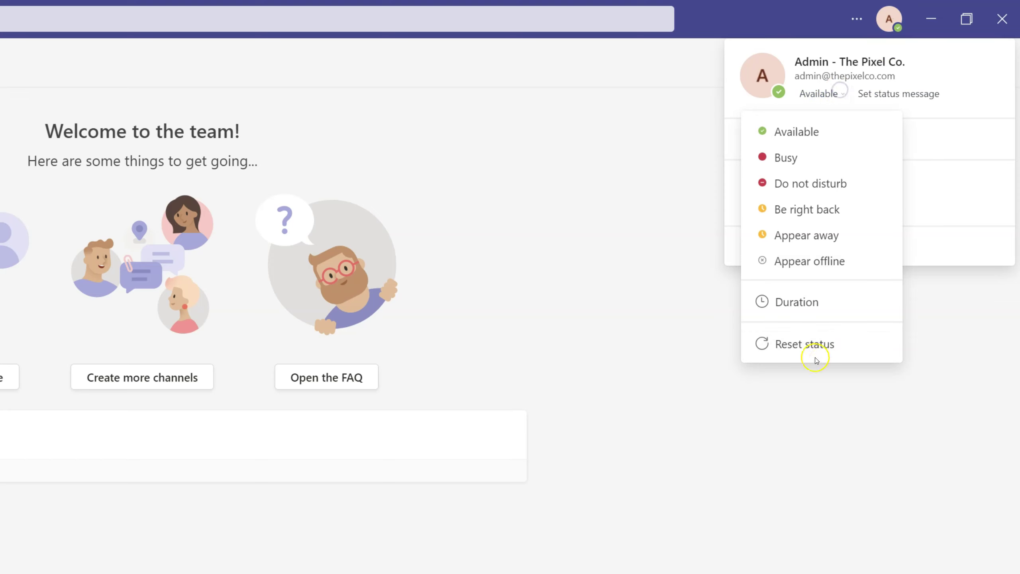
left_click(797, 345)
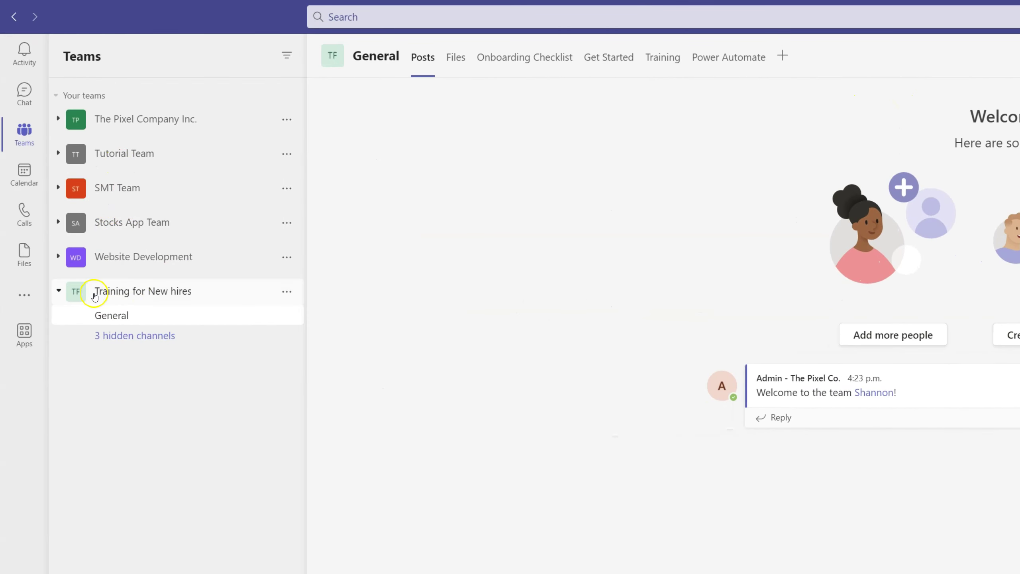
List the hidden channels of the Training for New hires team and open Announcements
left_click(117, 341)
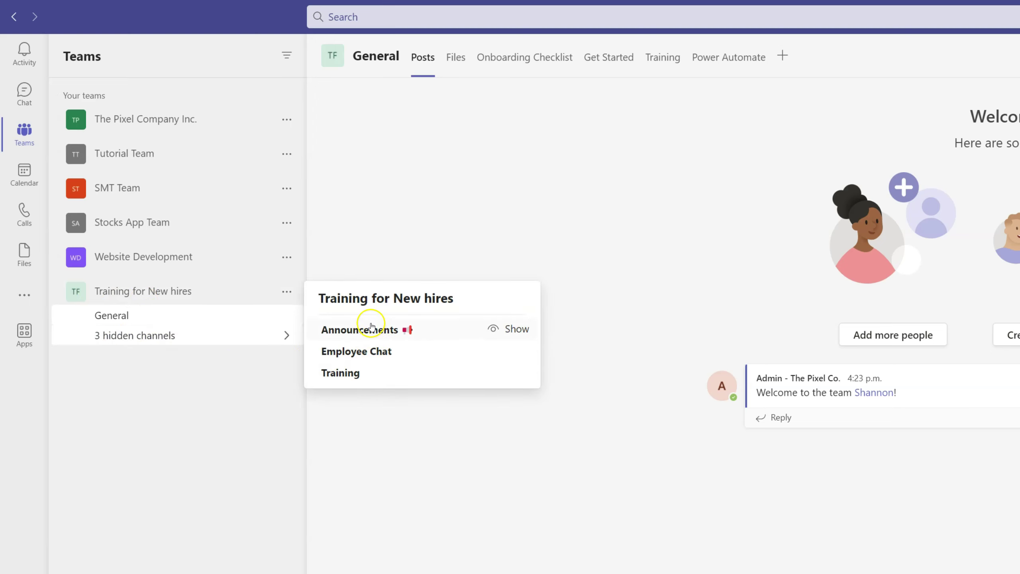
left_click(369, 329)
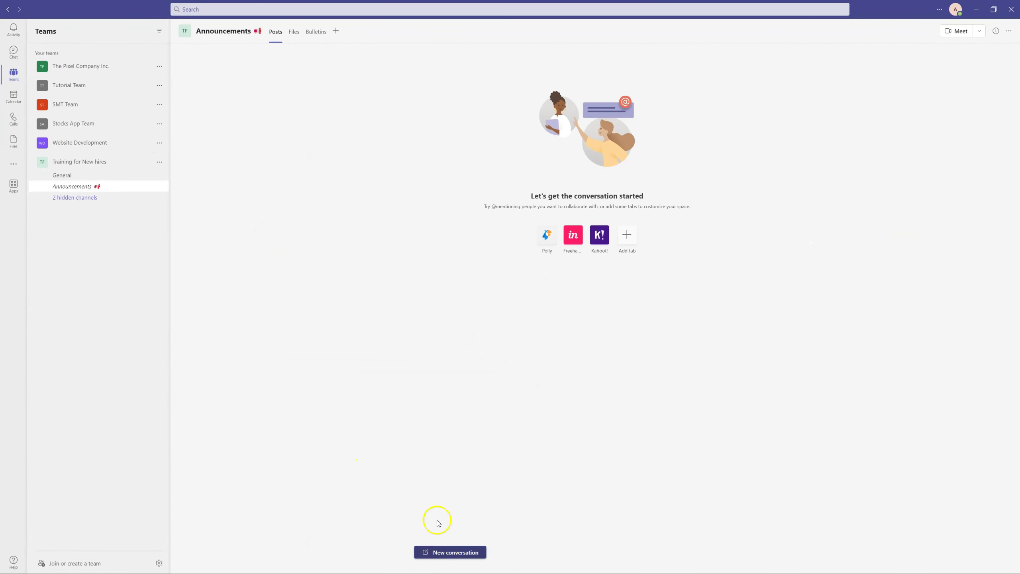
Return to the General channel of Training for New hires and view its files
left_click(71, 175)
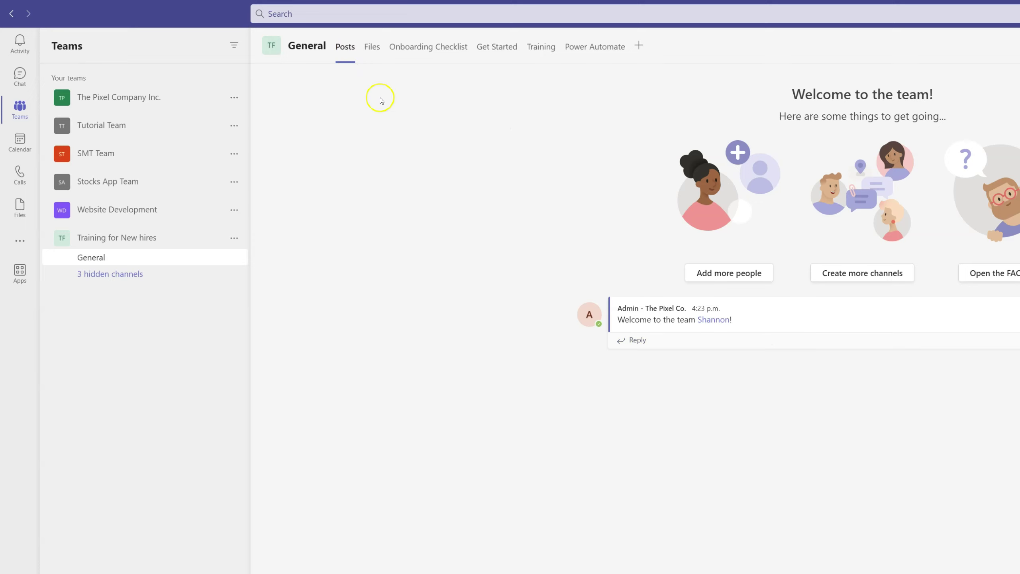
left_click(373, 46)
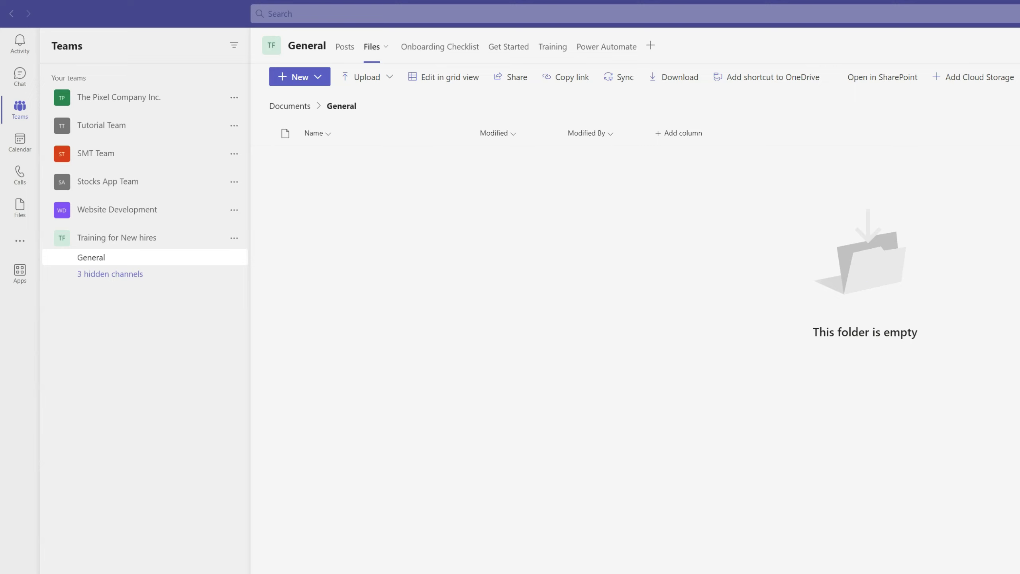
left_click_drag(1019, 353, 793, 328)
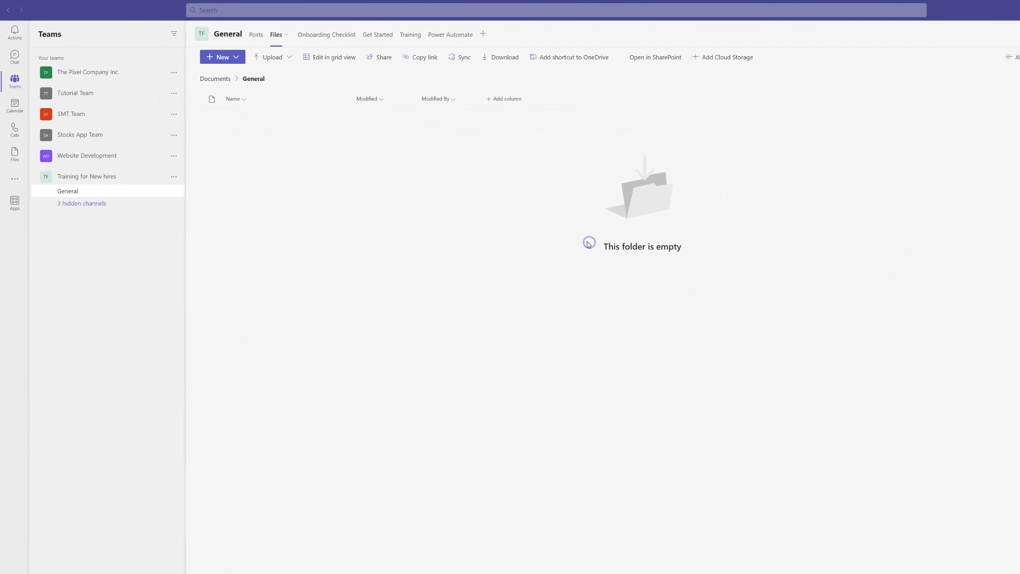
Add Excel QS.pdf to the General channel's files and preview the document along with its additional options
left_click(589, 243)
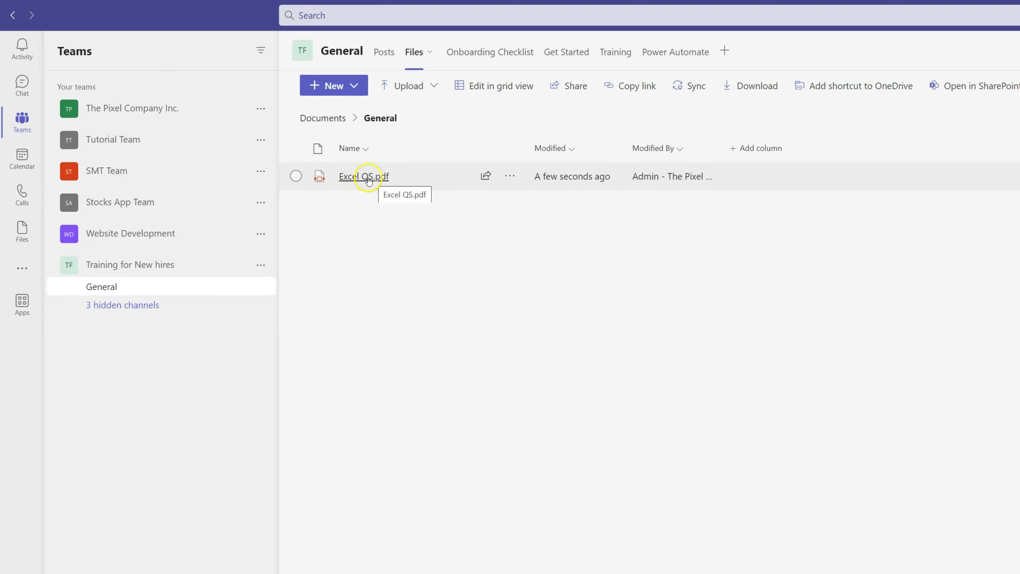
left_click(351, 179)
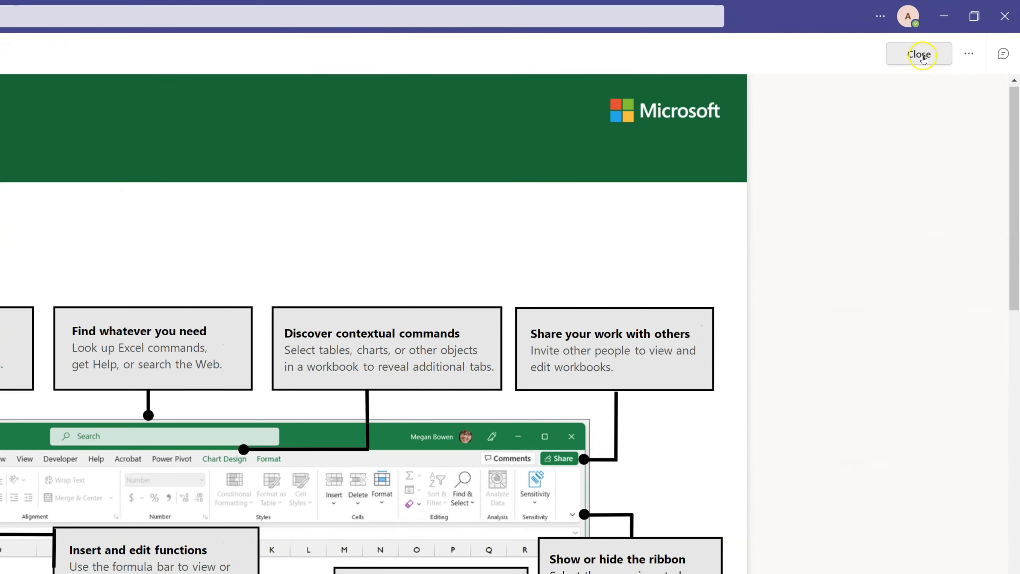
left_click(970, 55)
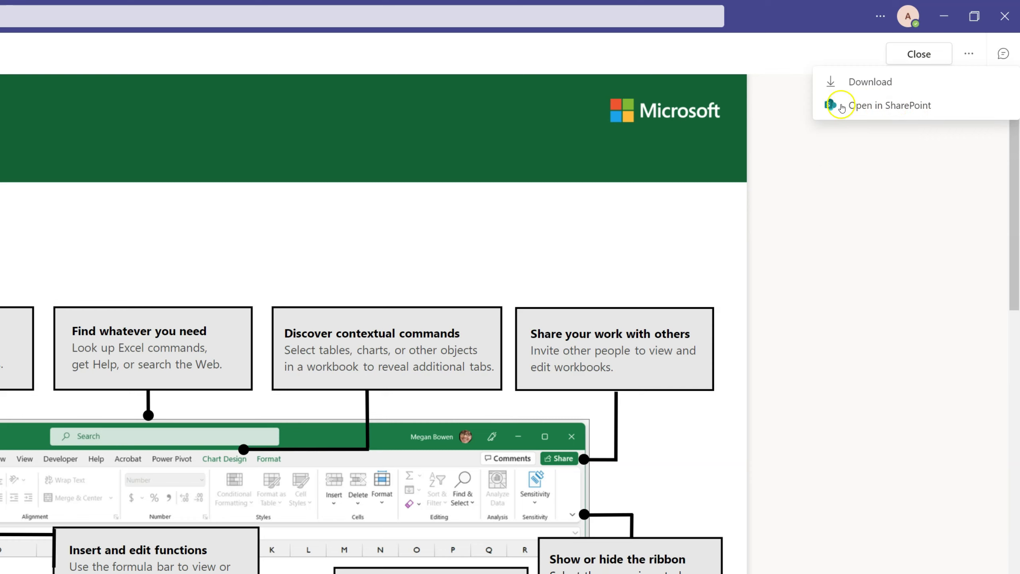
left_click(786, 52)
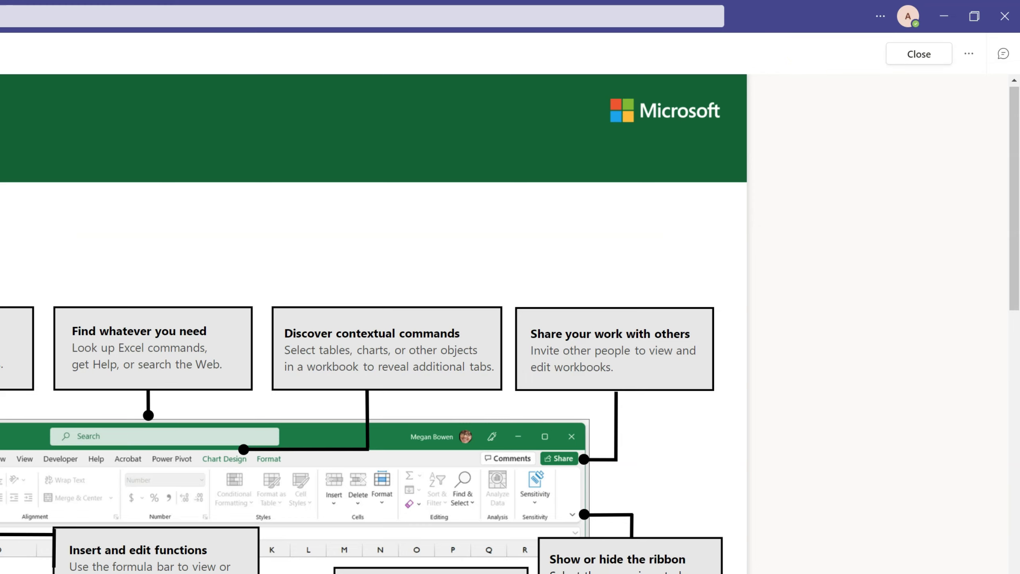
left_click(925, 58)
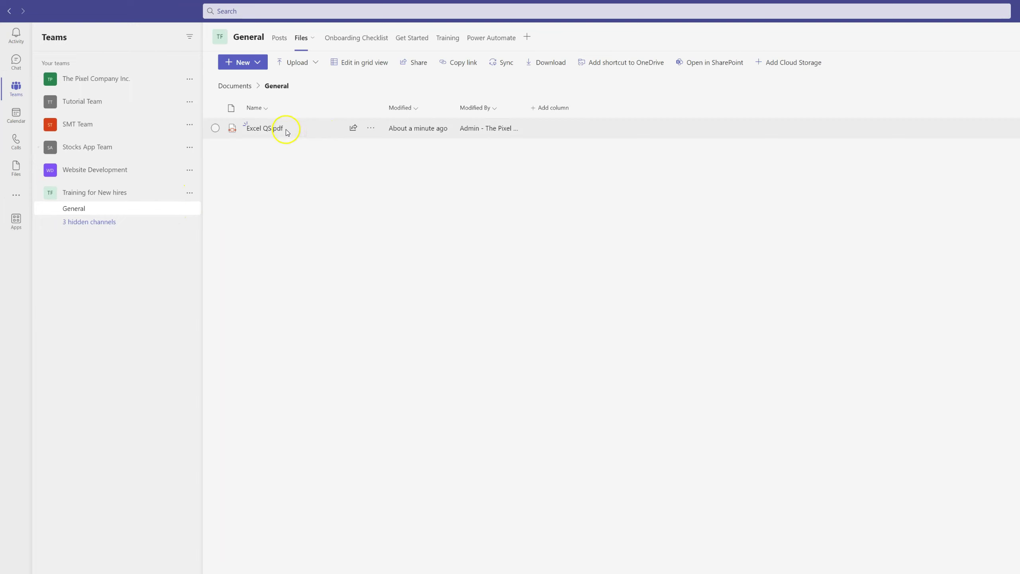
Copy a sharing link to Excel QS.pdf that lets people in The Pixel Company Inc. edit, and deselect the file
left_click(371, 130)
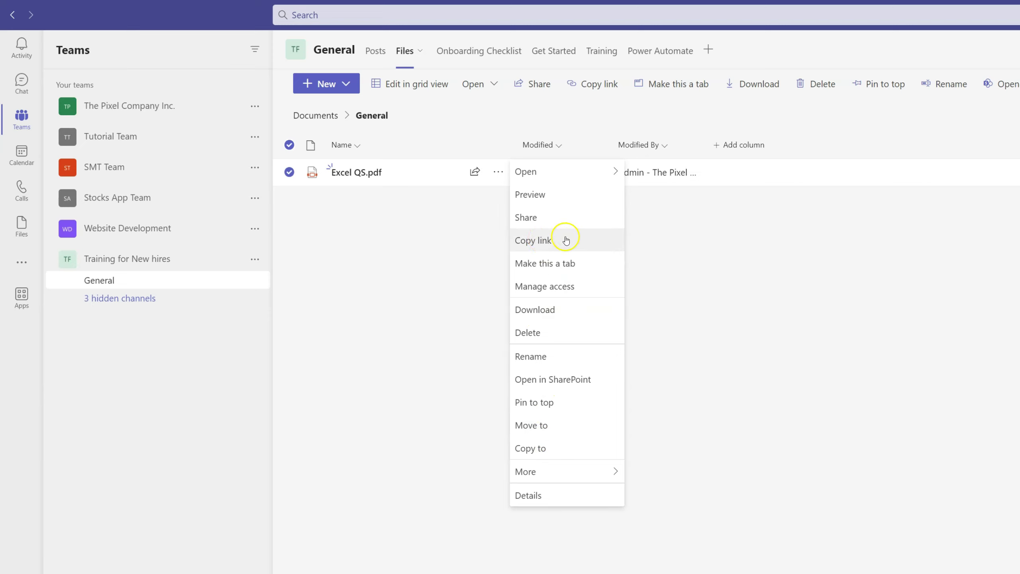
left_click(552, 241)
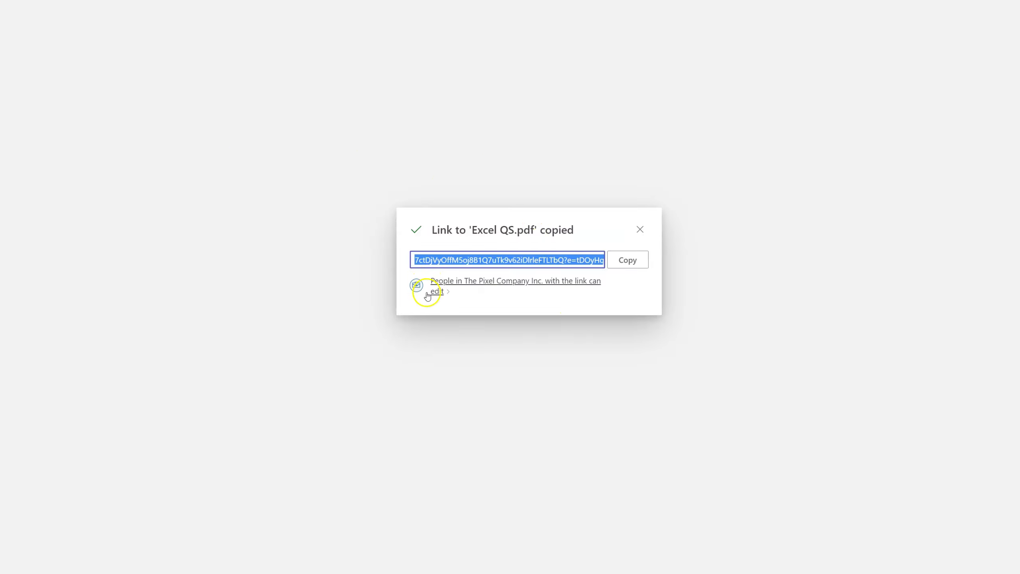
left_click(440, 292)
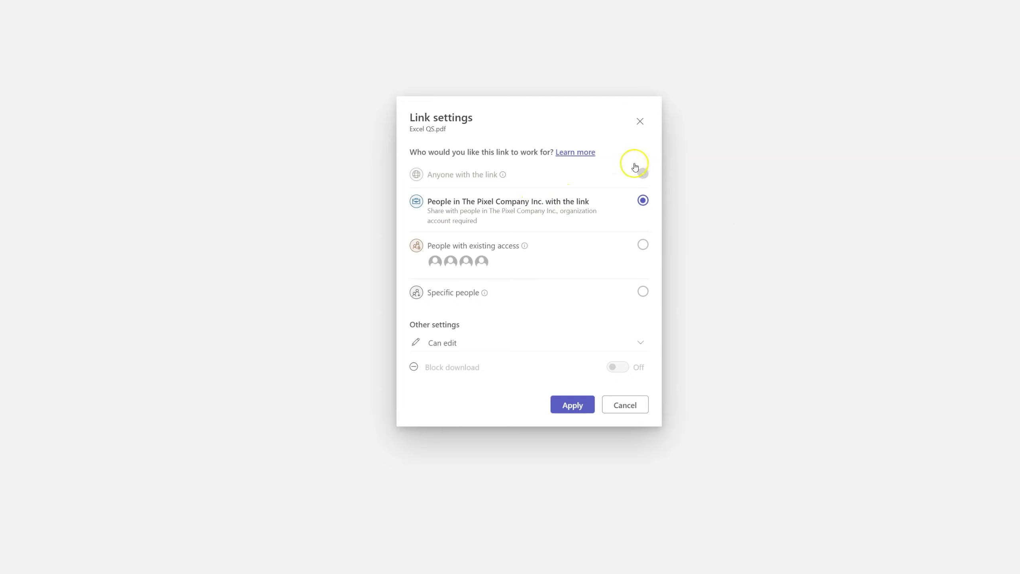
left_click(572, 404)
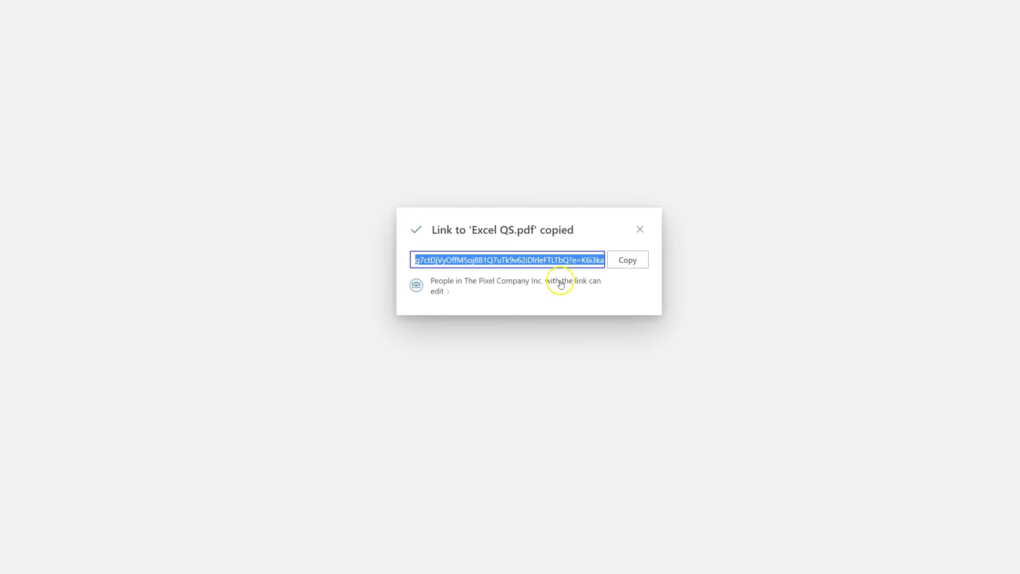
left_click(628, 260)
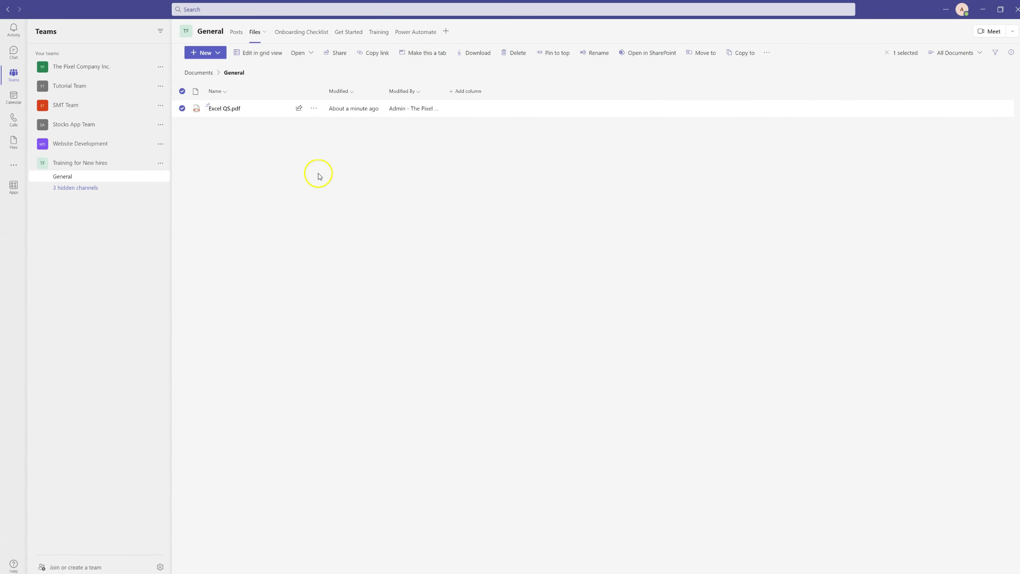
left_click(253, 140)
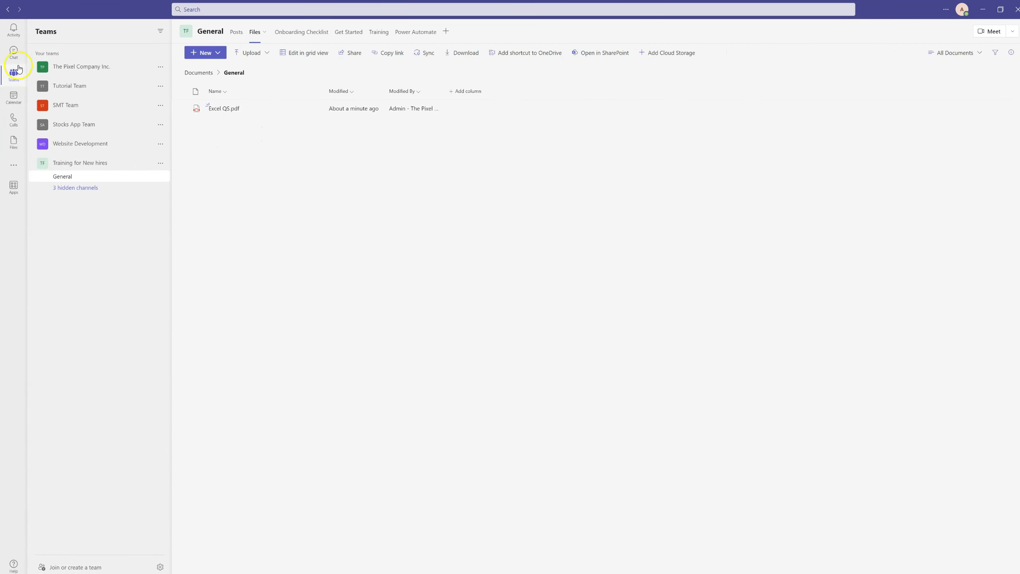
Paste the copied Excel QS.pdf link into the recent one-on-one chat with the colleague and send it
left_click(14, 54)
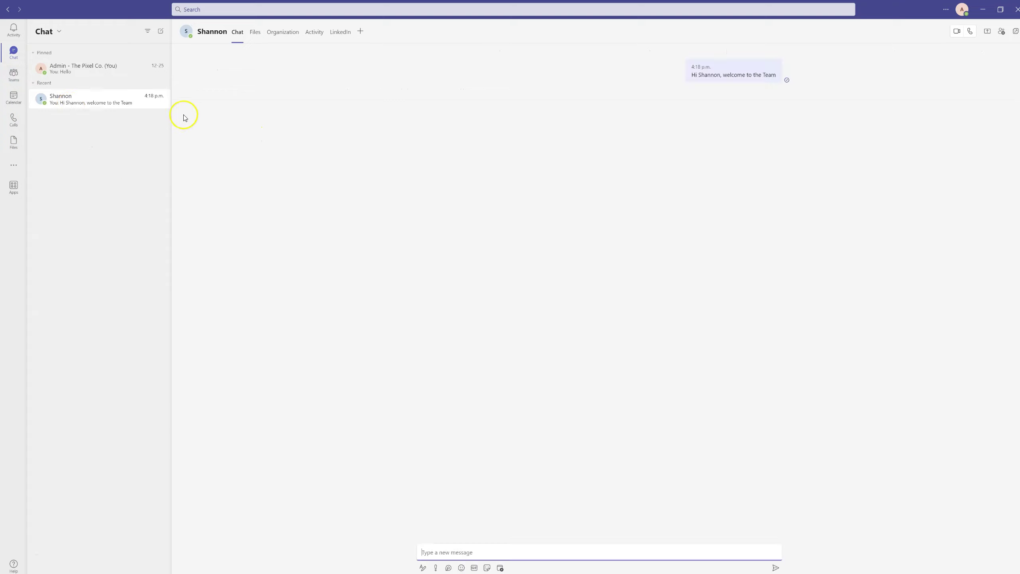
left_click(454, 549)
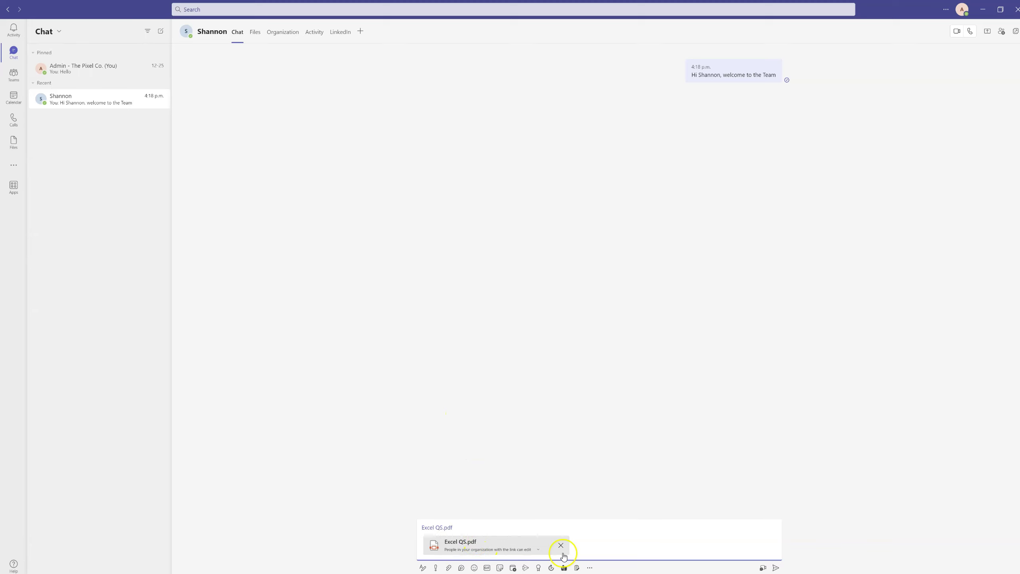
key("Return")
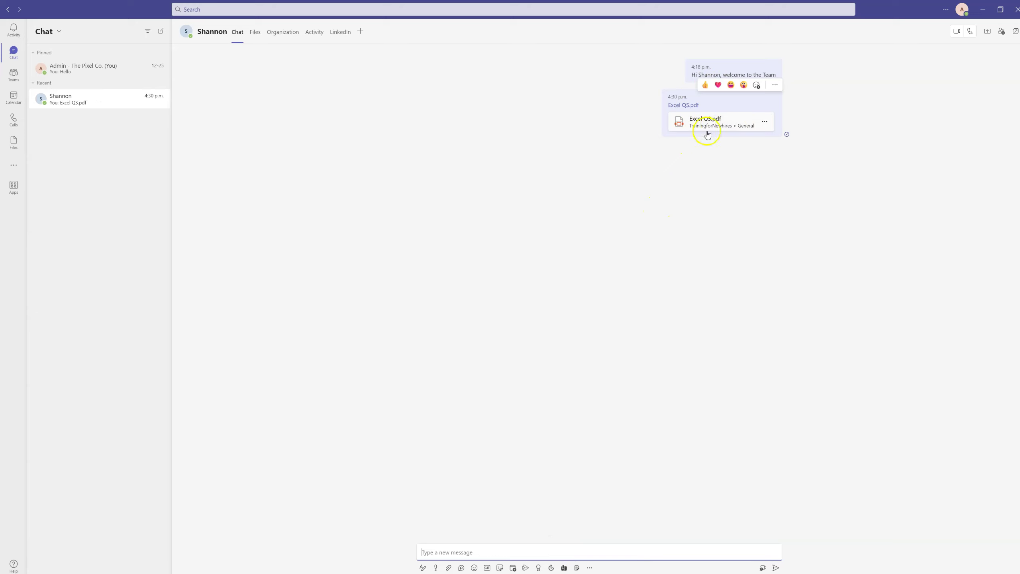
Return to the General channel's files and add OneDrive QS.pdf from the computer
left_click(14, 75)
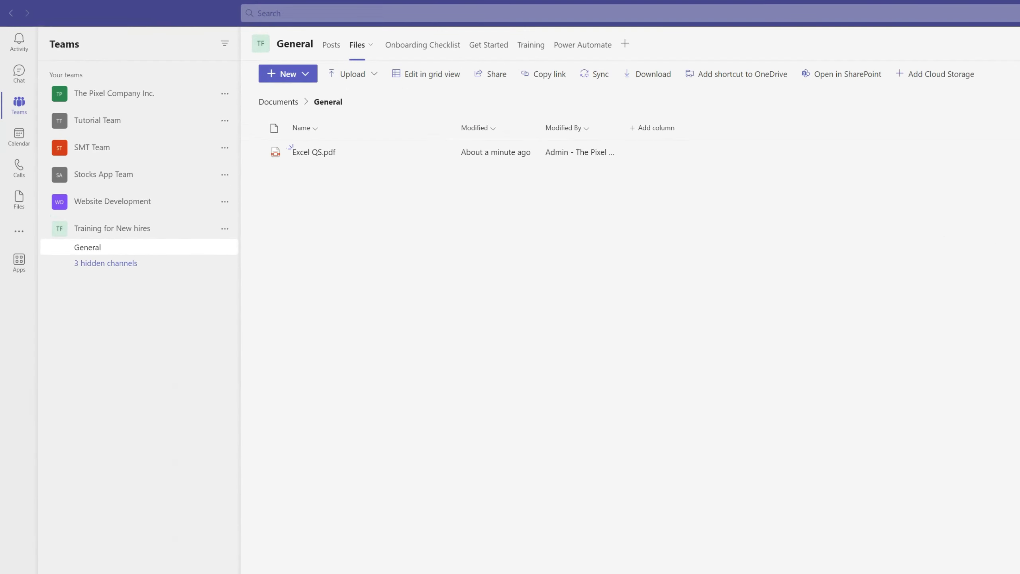
left_click_drag(1019, 297, 375, 264)
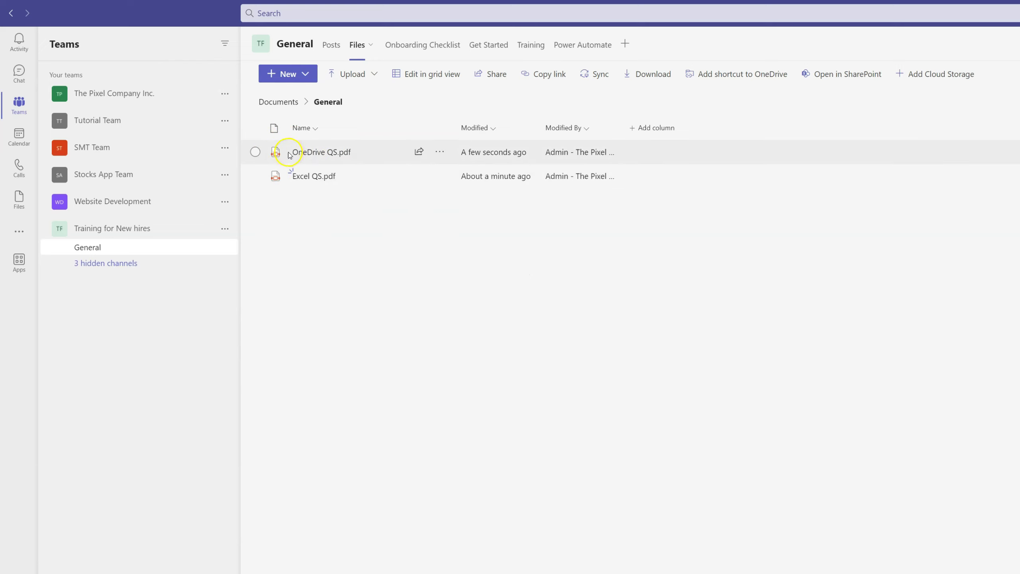
Select OneDrive QS.pdf and Excel QS.pdf individually, toggle their selection, and clear it again
left_click(255, 151)
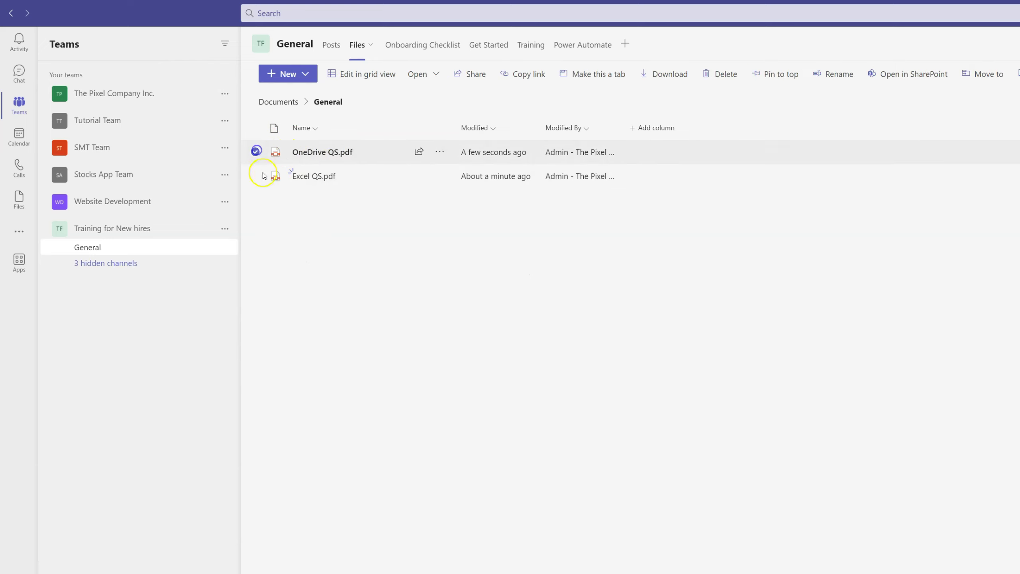
left_click(255, 177)
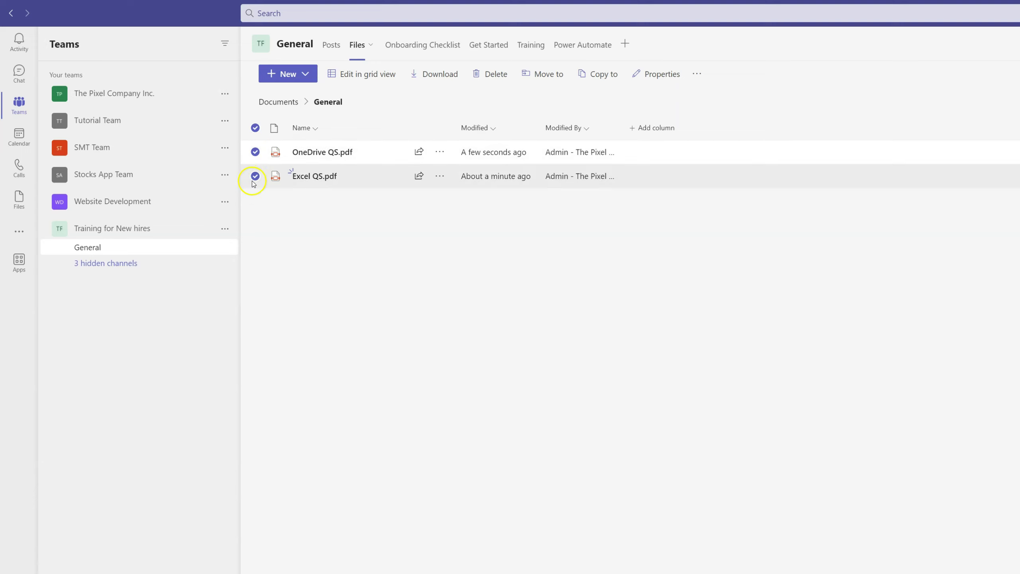
left_click(255, 152)
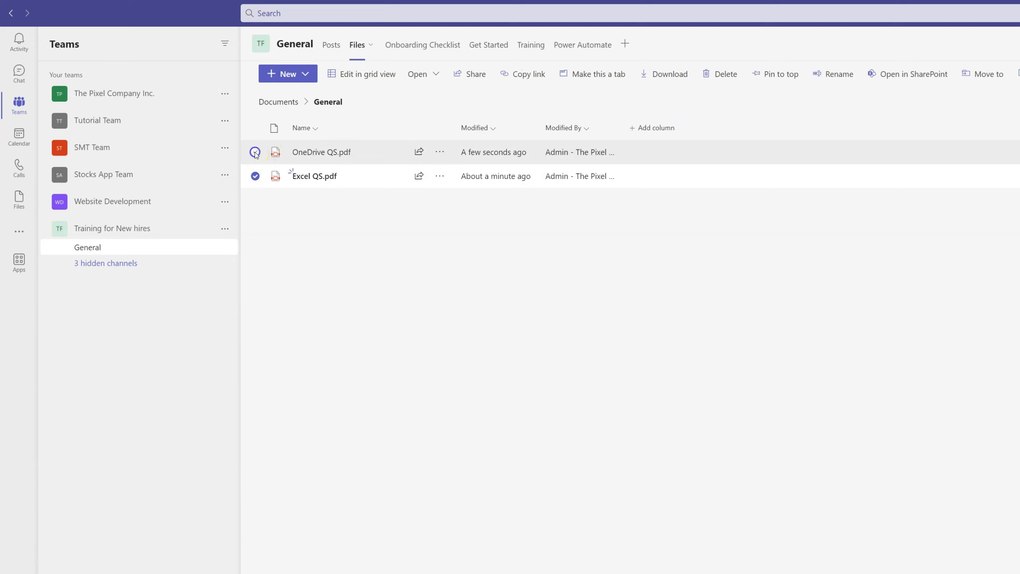
left_click(255, 152)
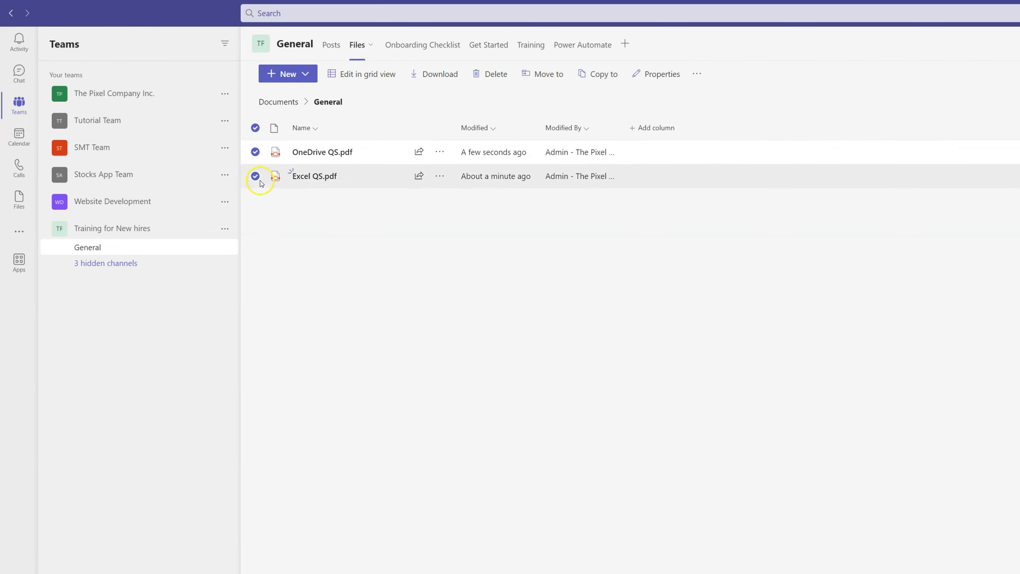
left_click(255, 152)
left_click(256, 176)
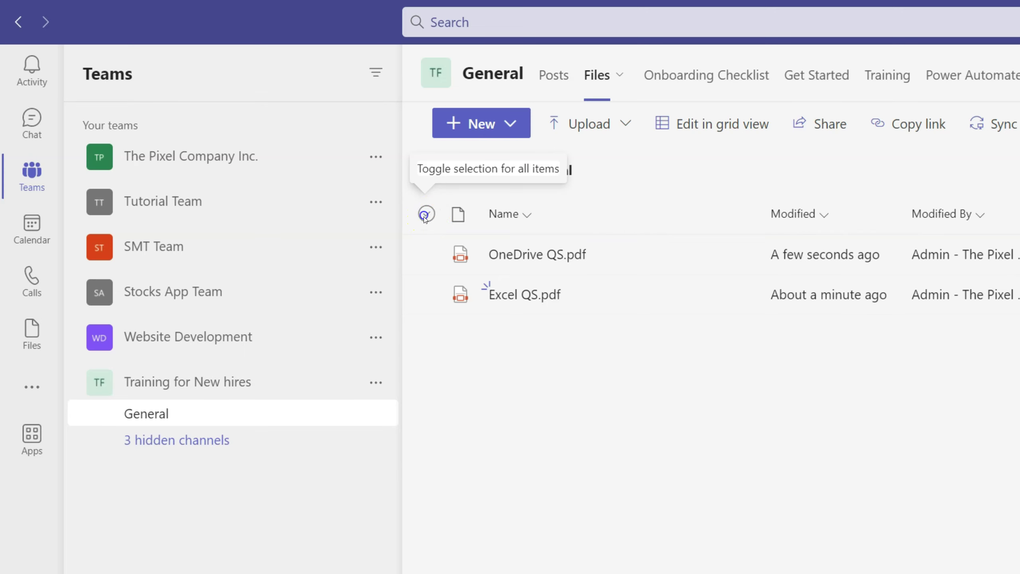
Select all files in the General channel at once and delete them to the site recycle bin
left_click(425, 215)
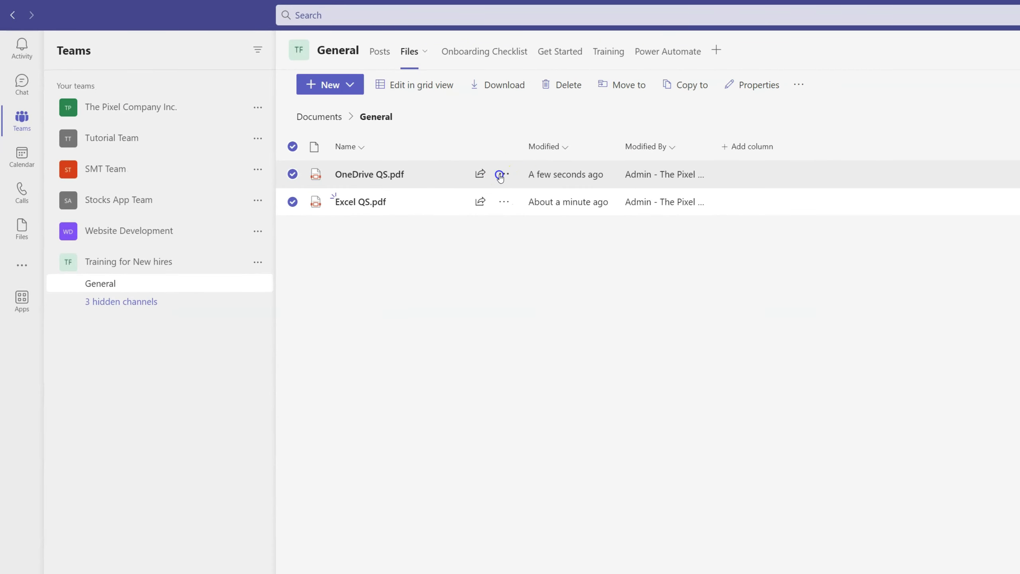
left_click(500, 175)
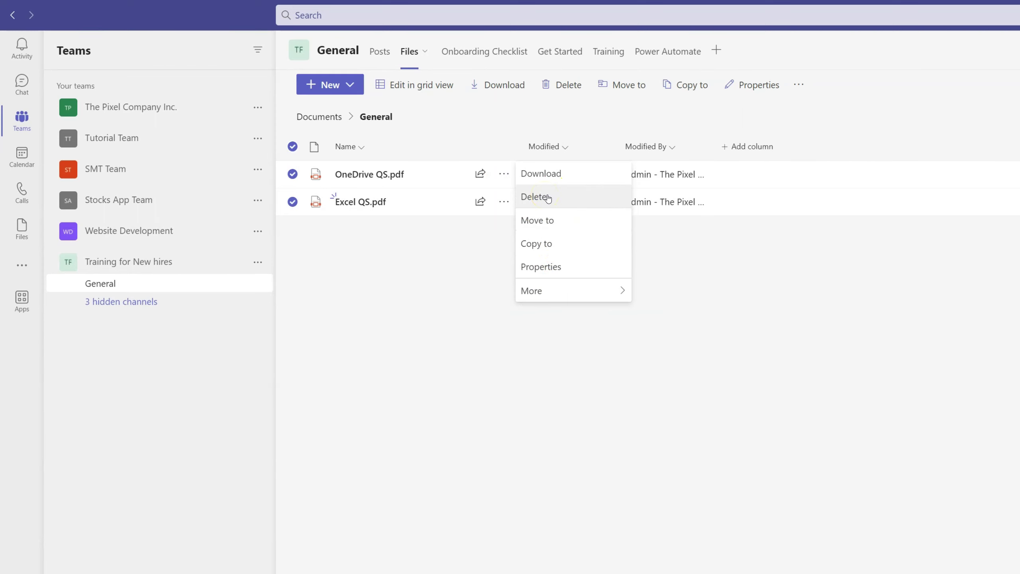
left_click(547, 197)
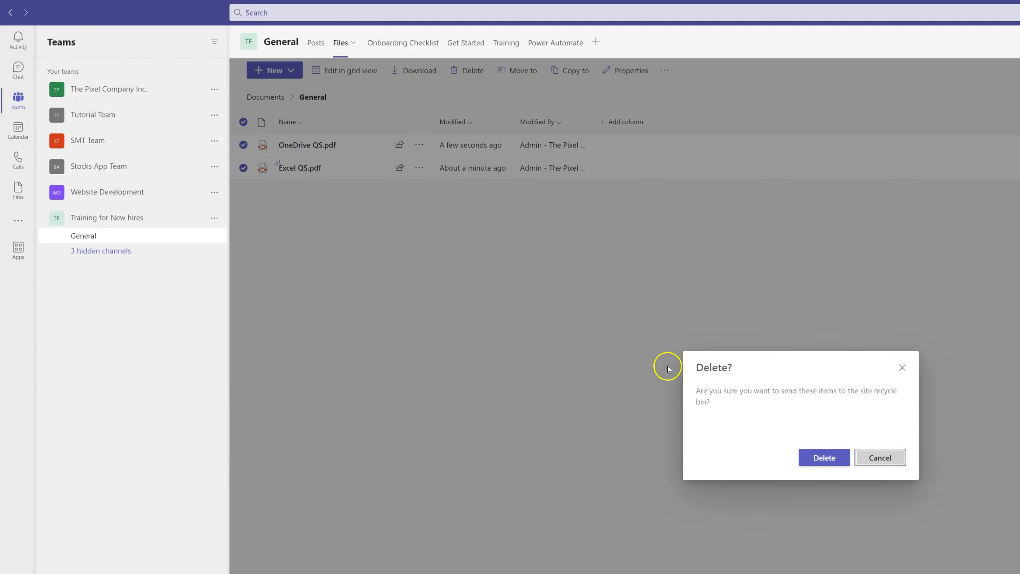
left_click(825, 458)
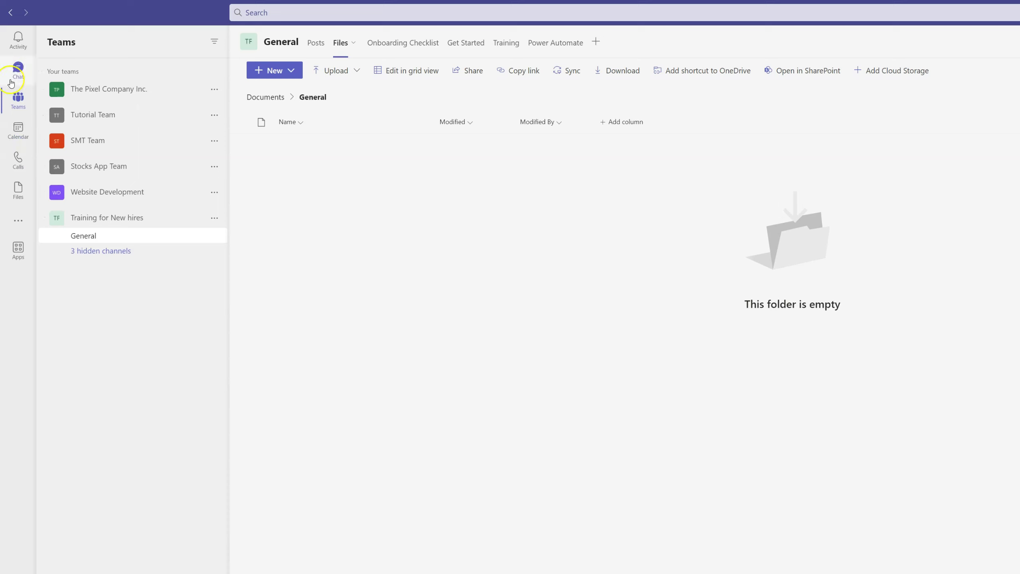
Review the shared file in the colleague's chat and return to the General channel's files
left_click(17, 68)
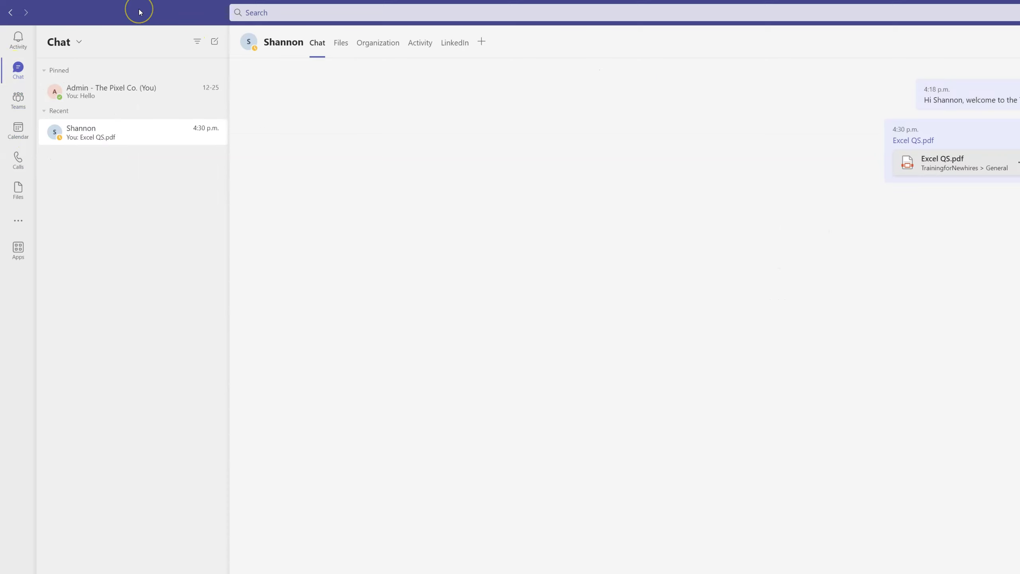
left_click(124, 10)
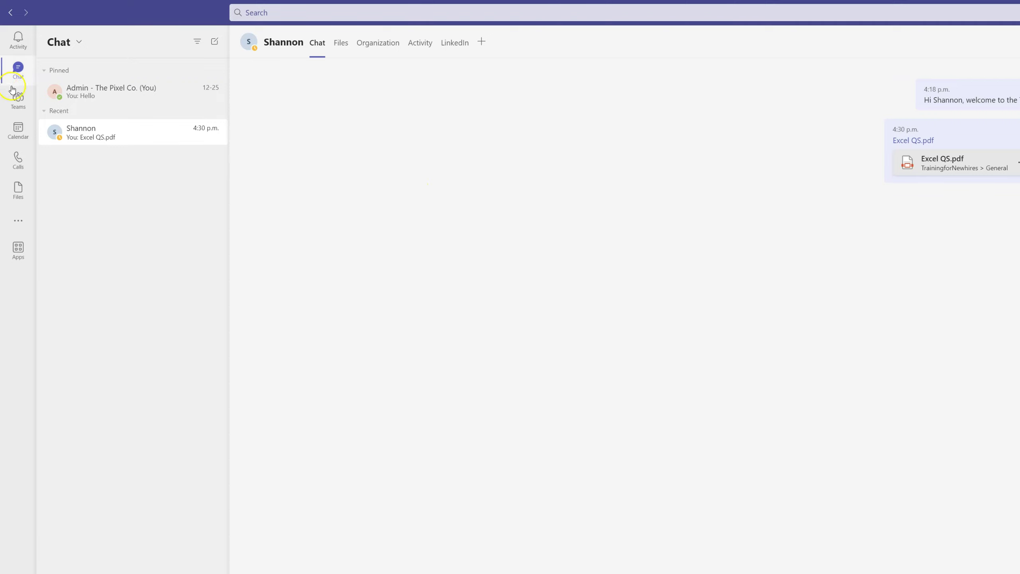
left_click(18, 99)
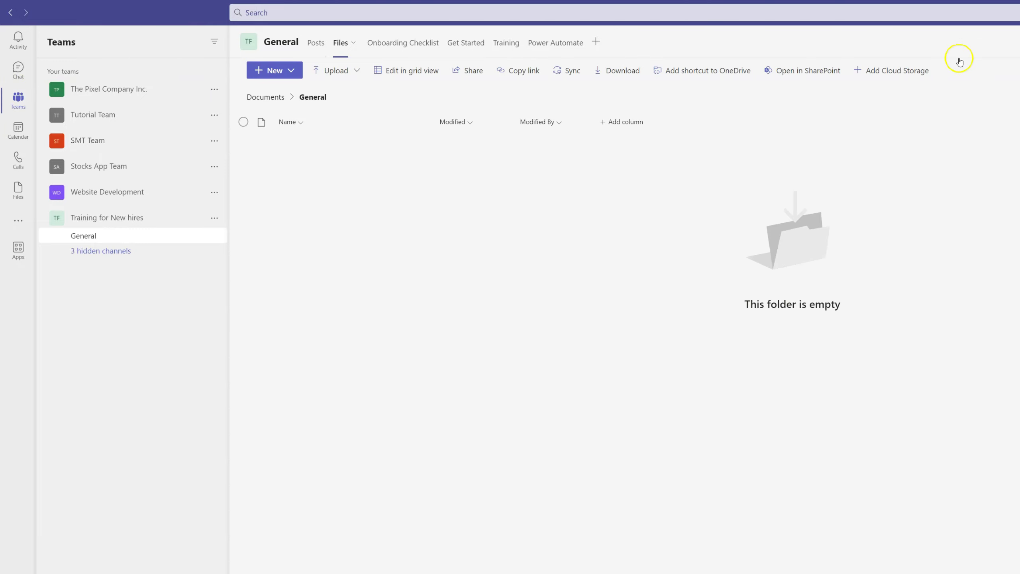